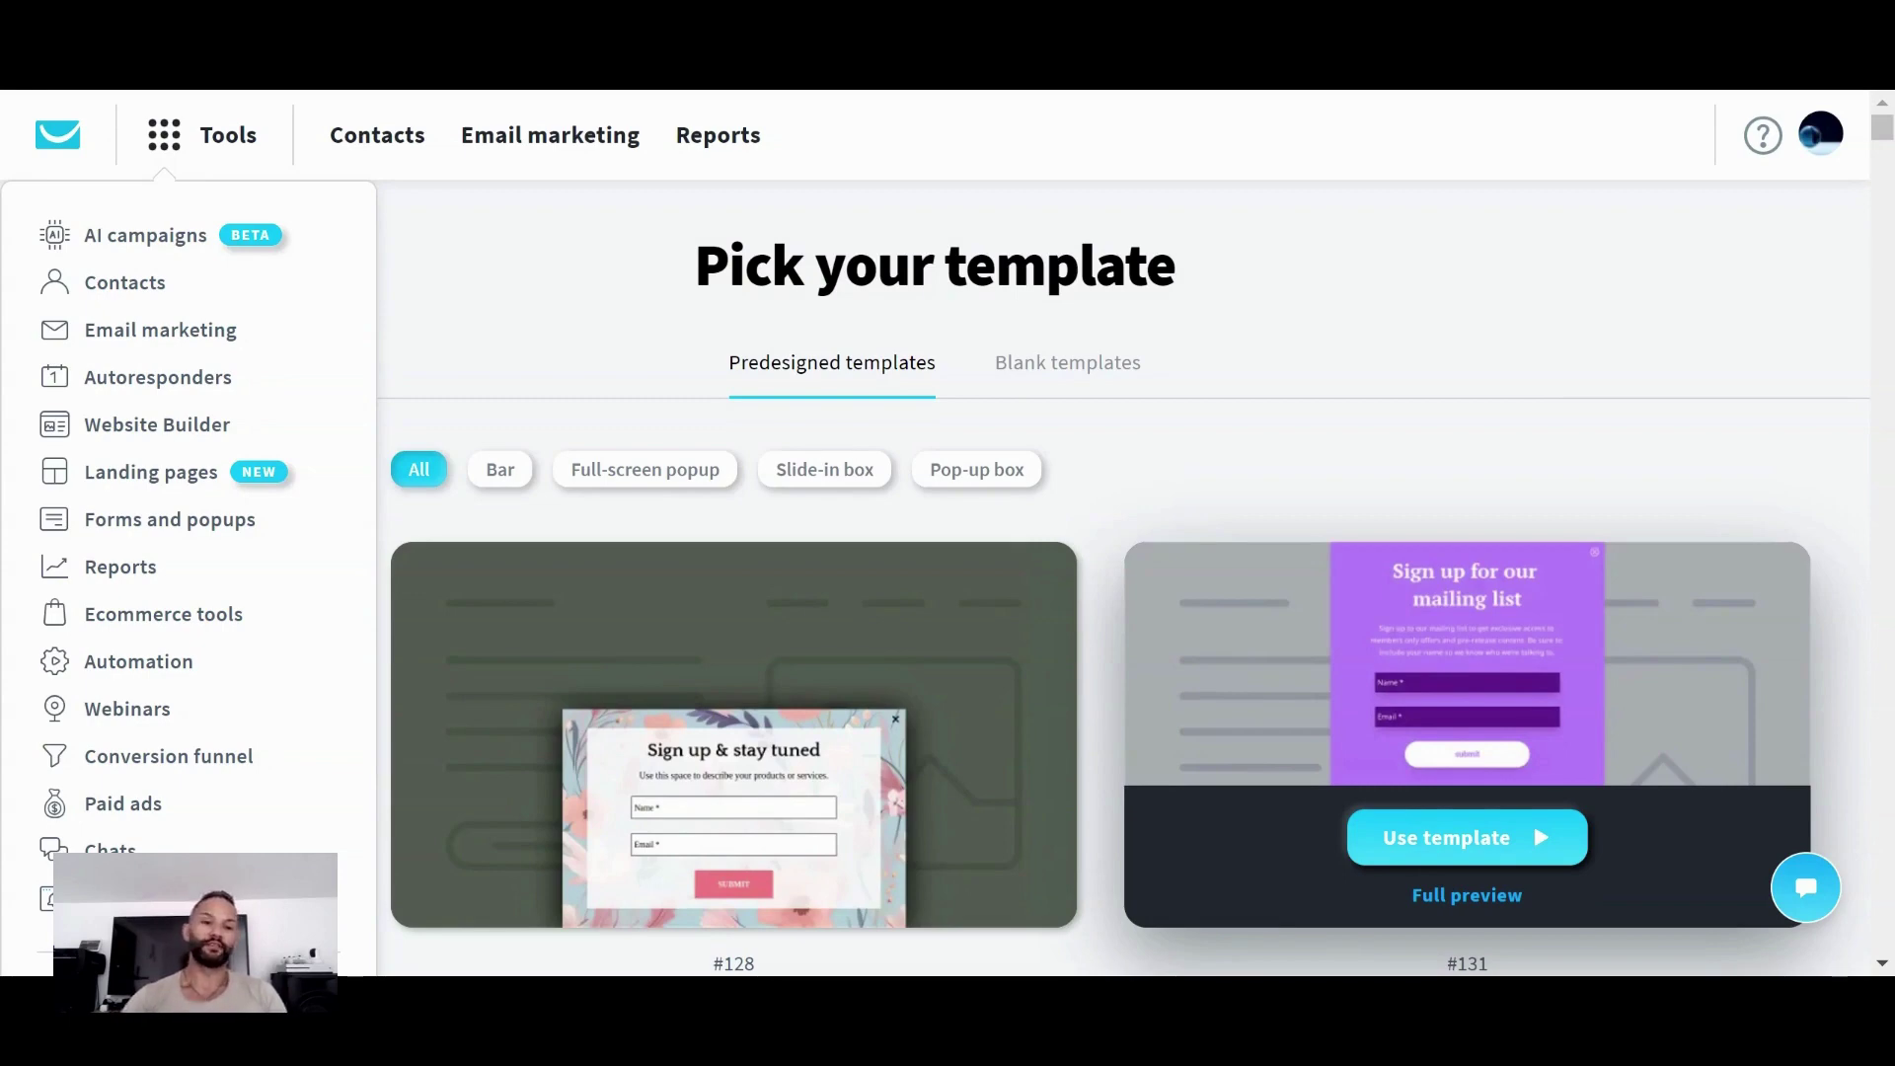
Start creating a new form in Forms and popups that is embedded in a page
click(195, 538)
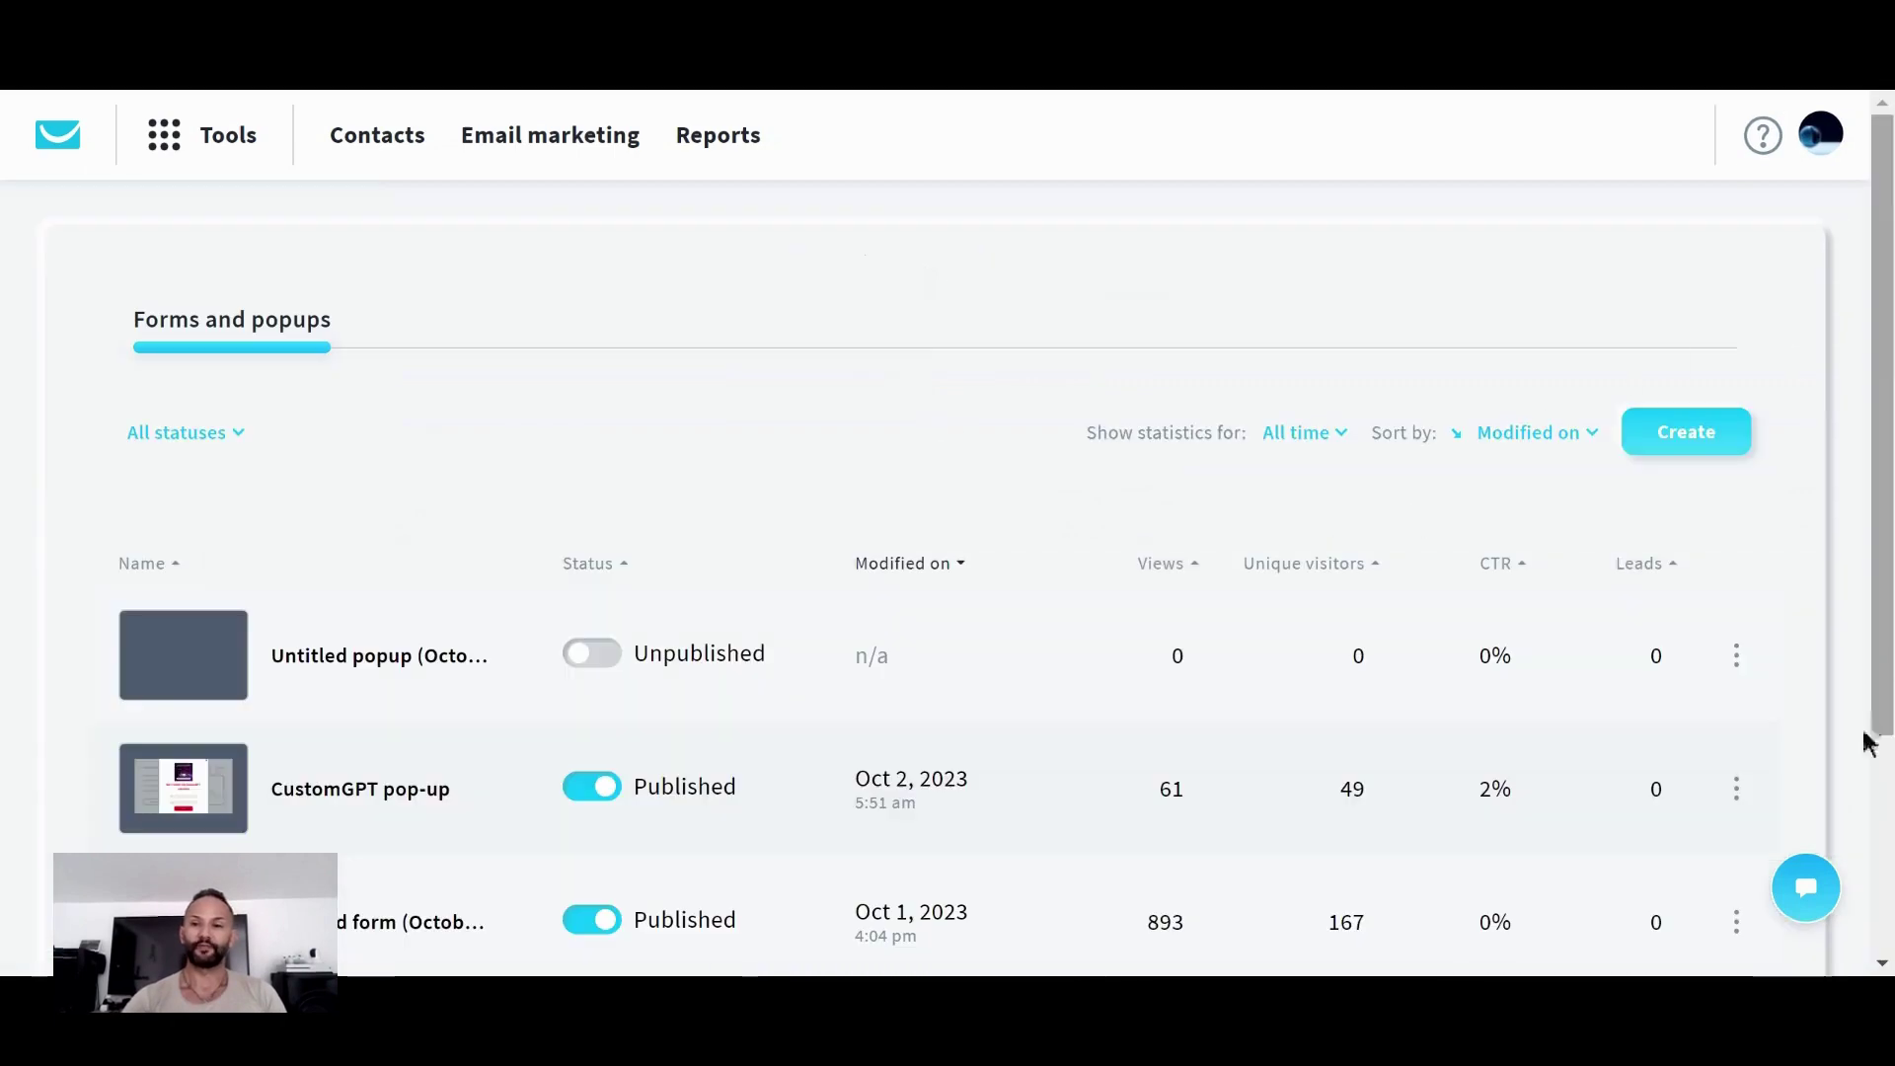
click(1693, 426)
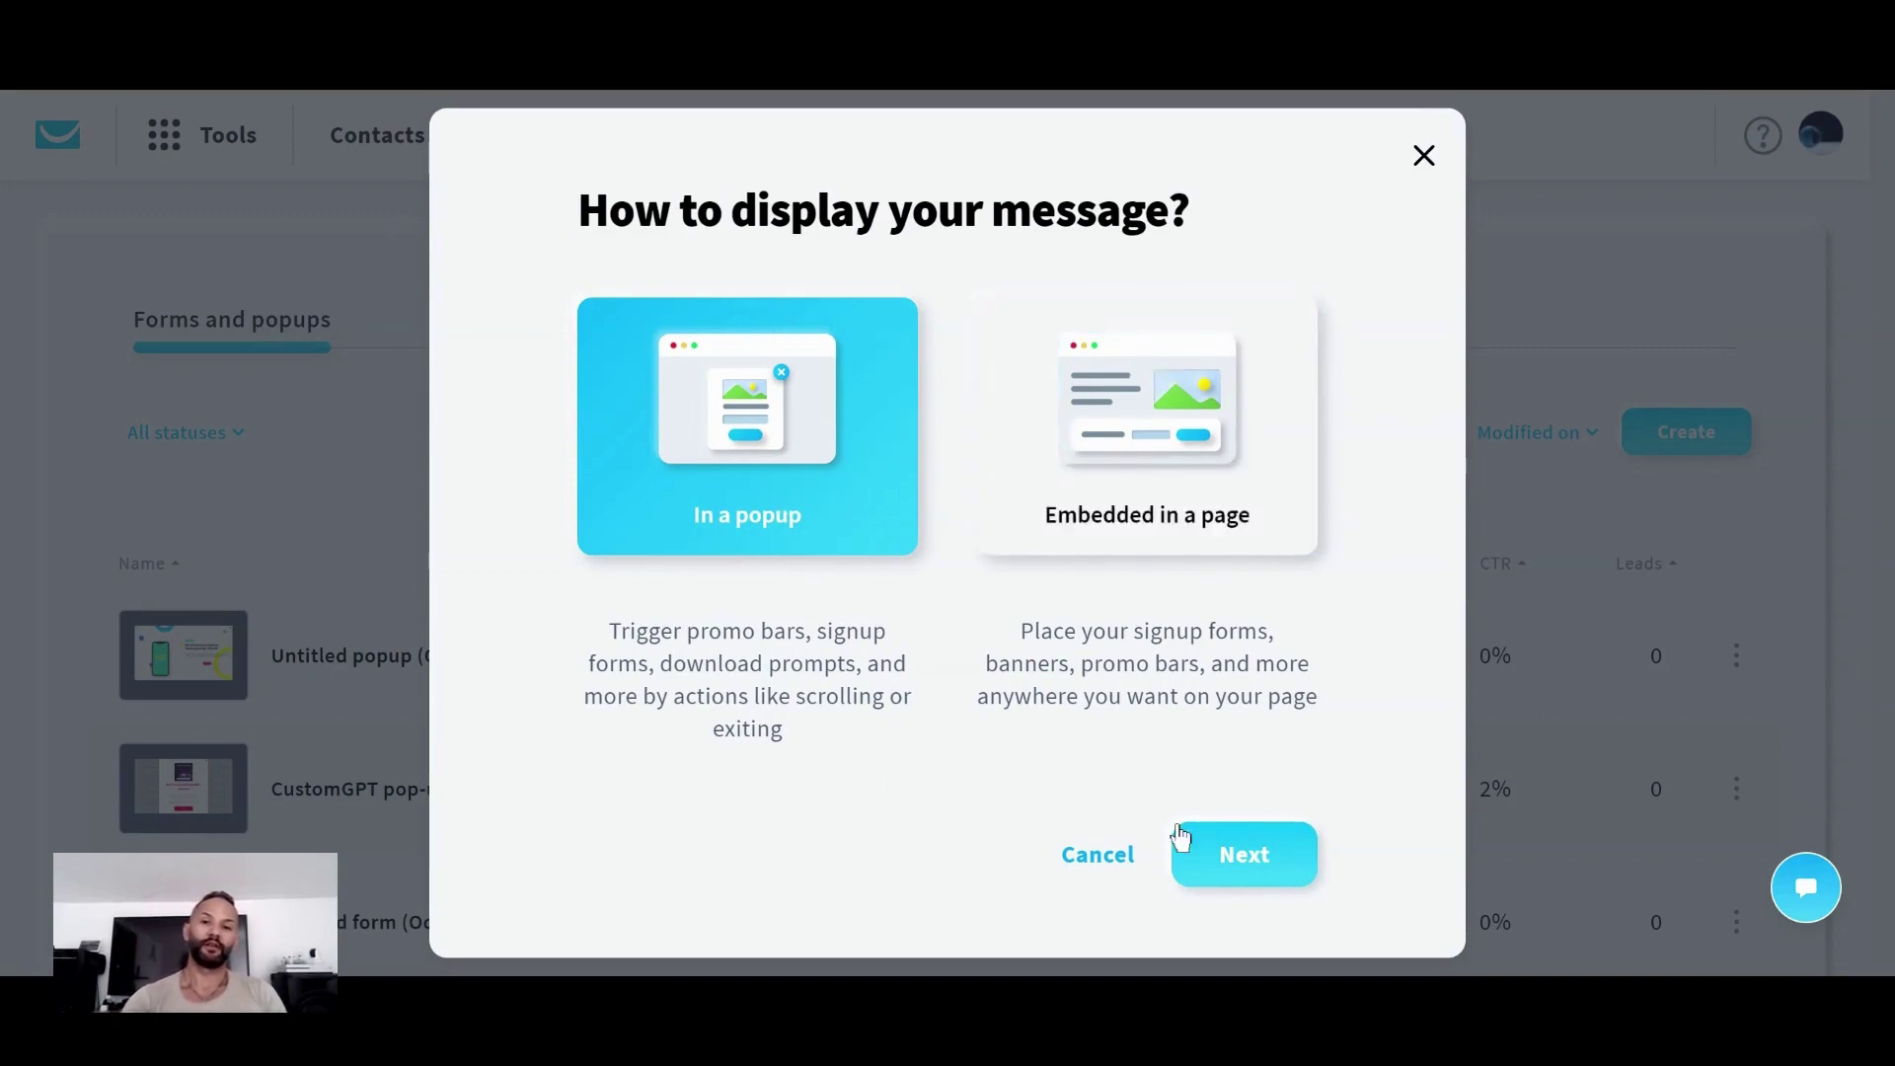
click(1189, 501)
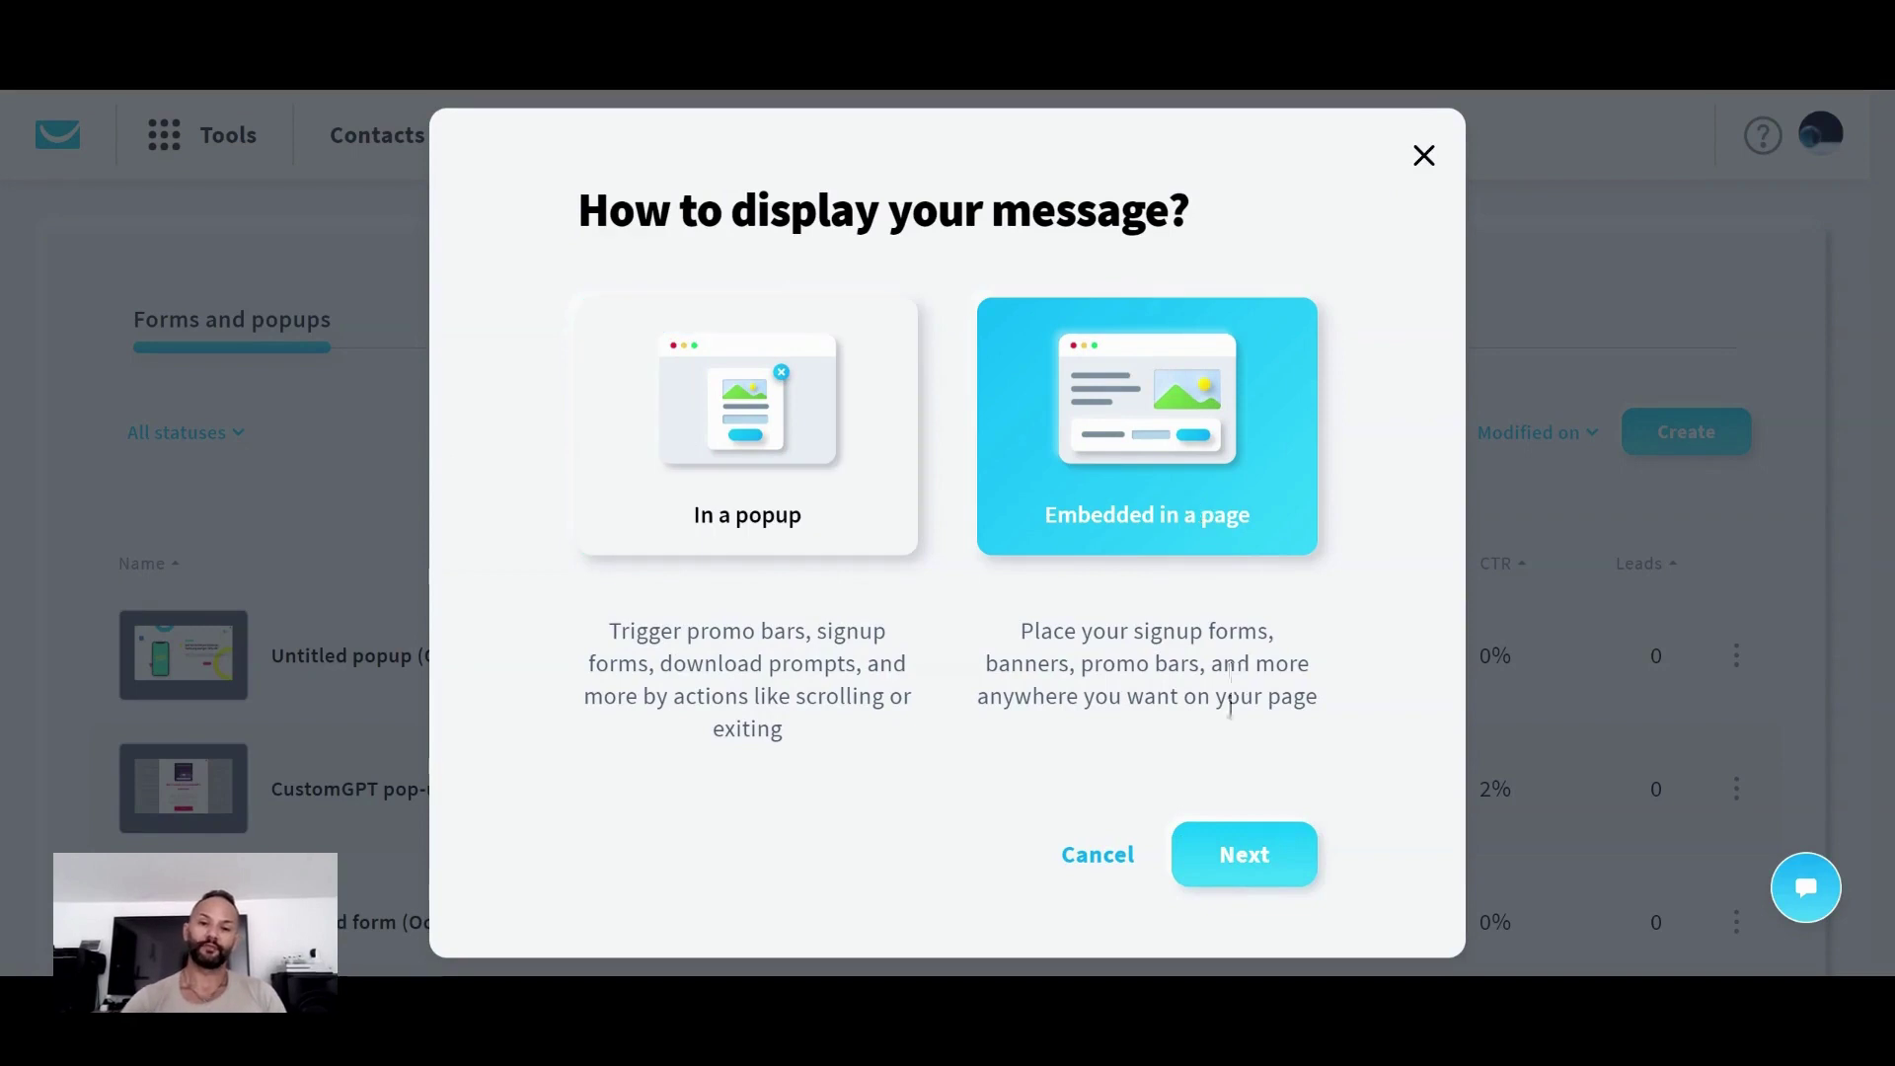
click(1233, 837)
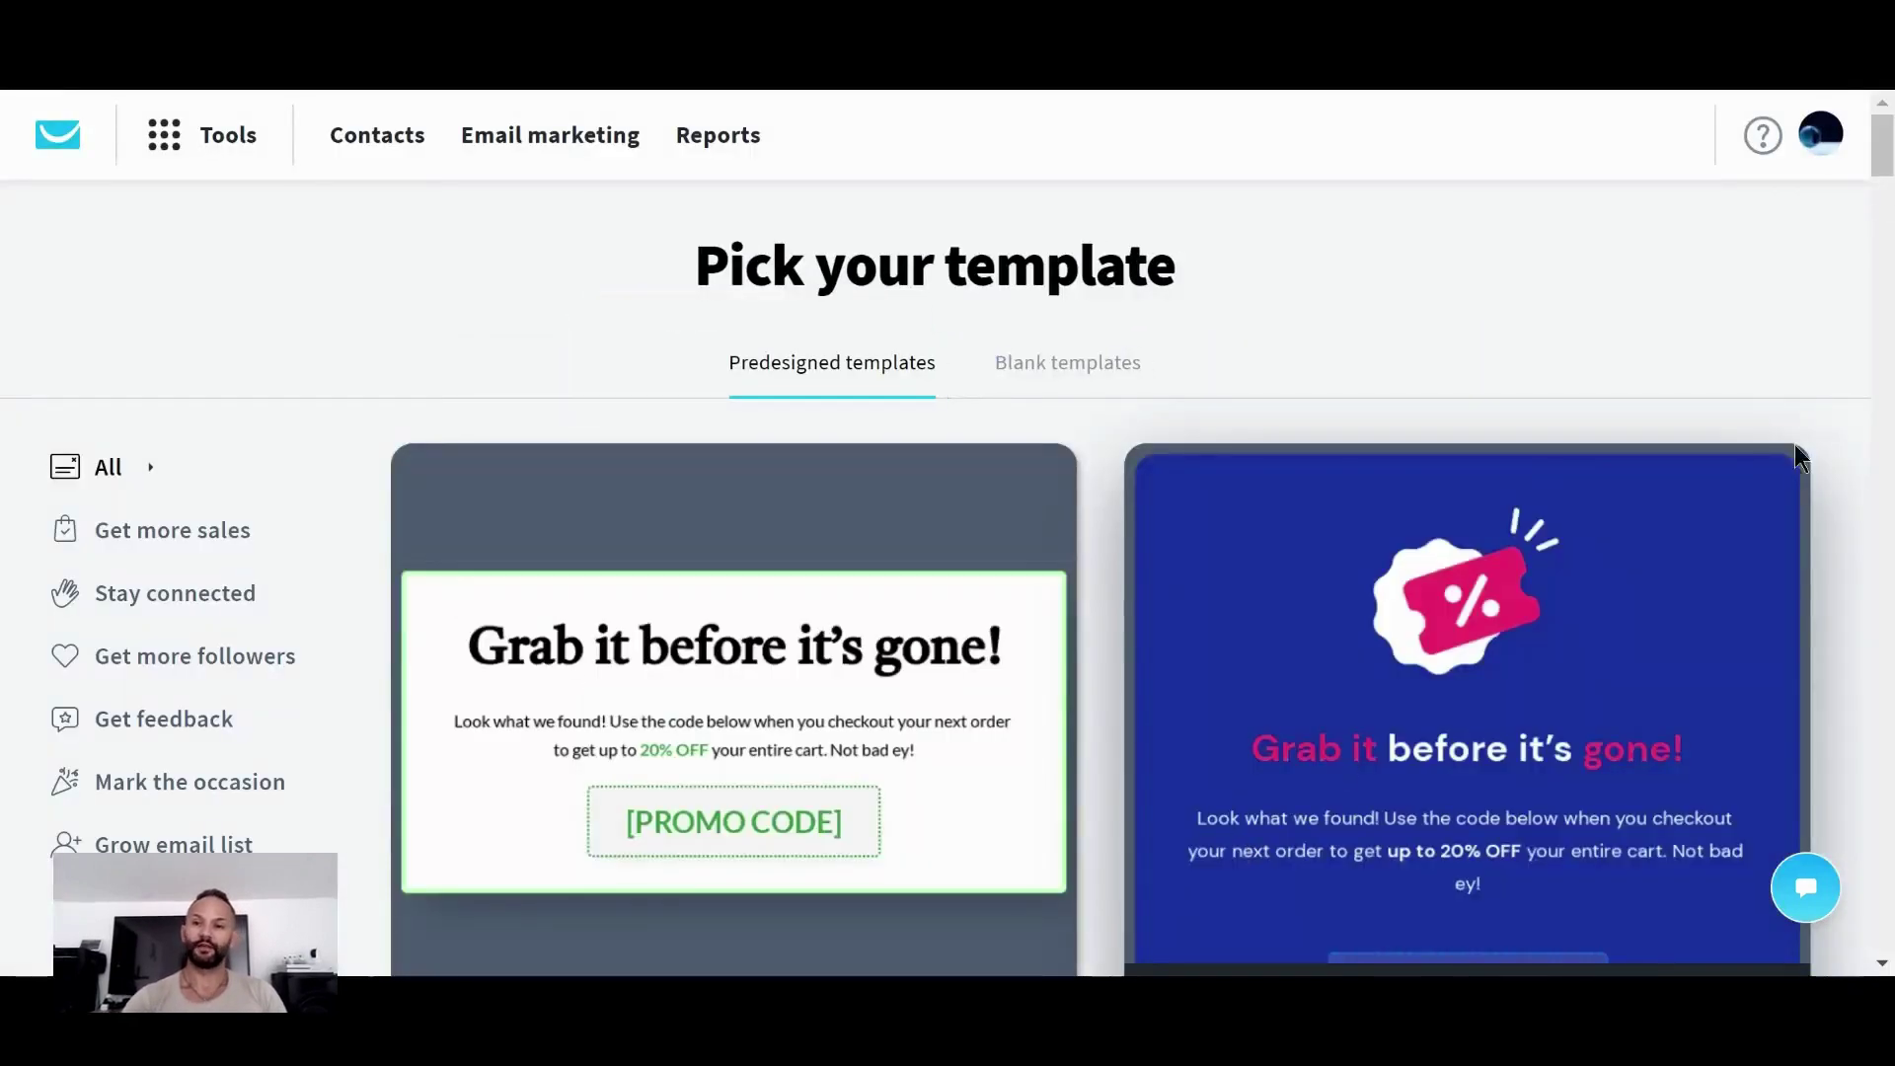
Browse the predesigned templates and use template #015, "Follow us on Instagram"
drag(1881, 158, 1885, 186)
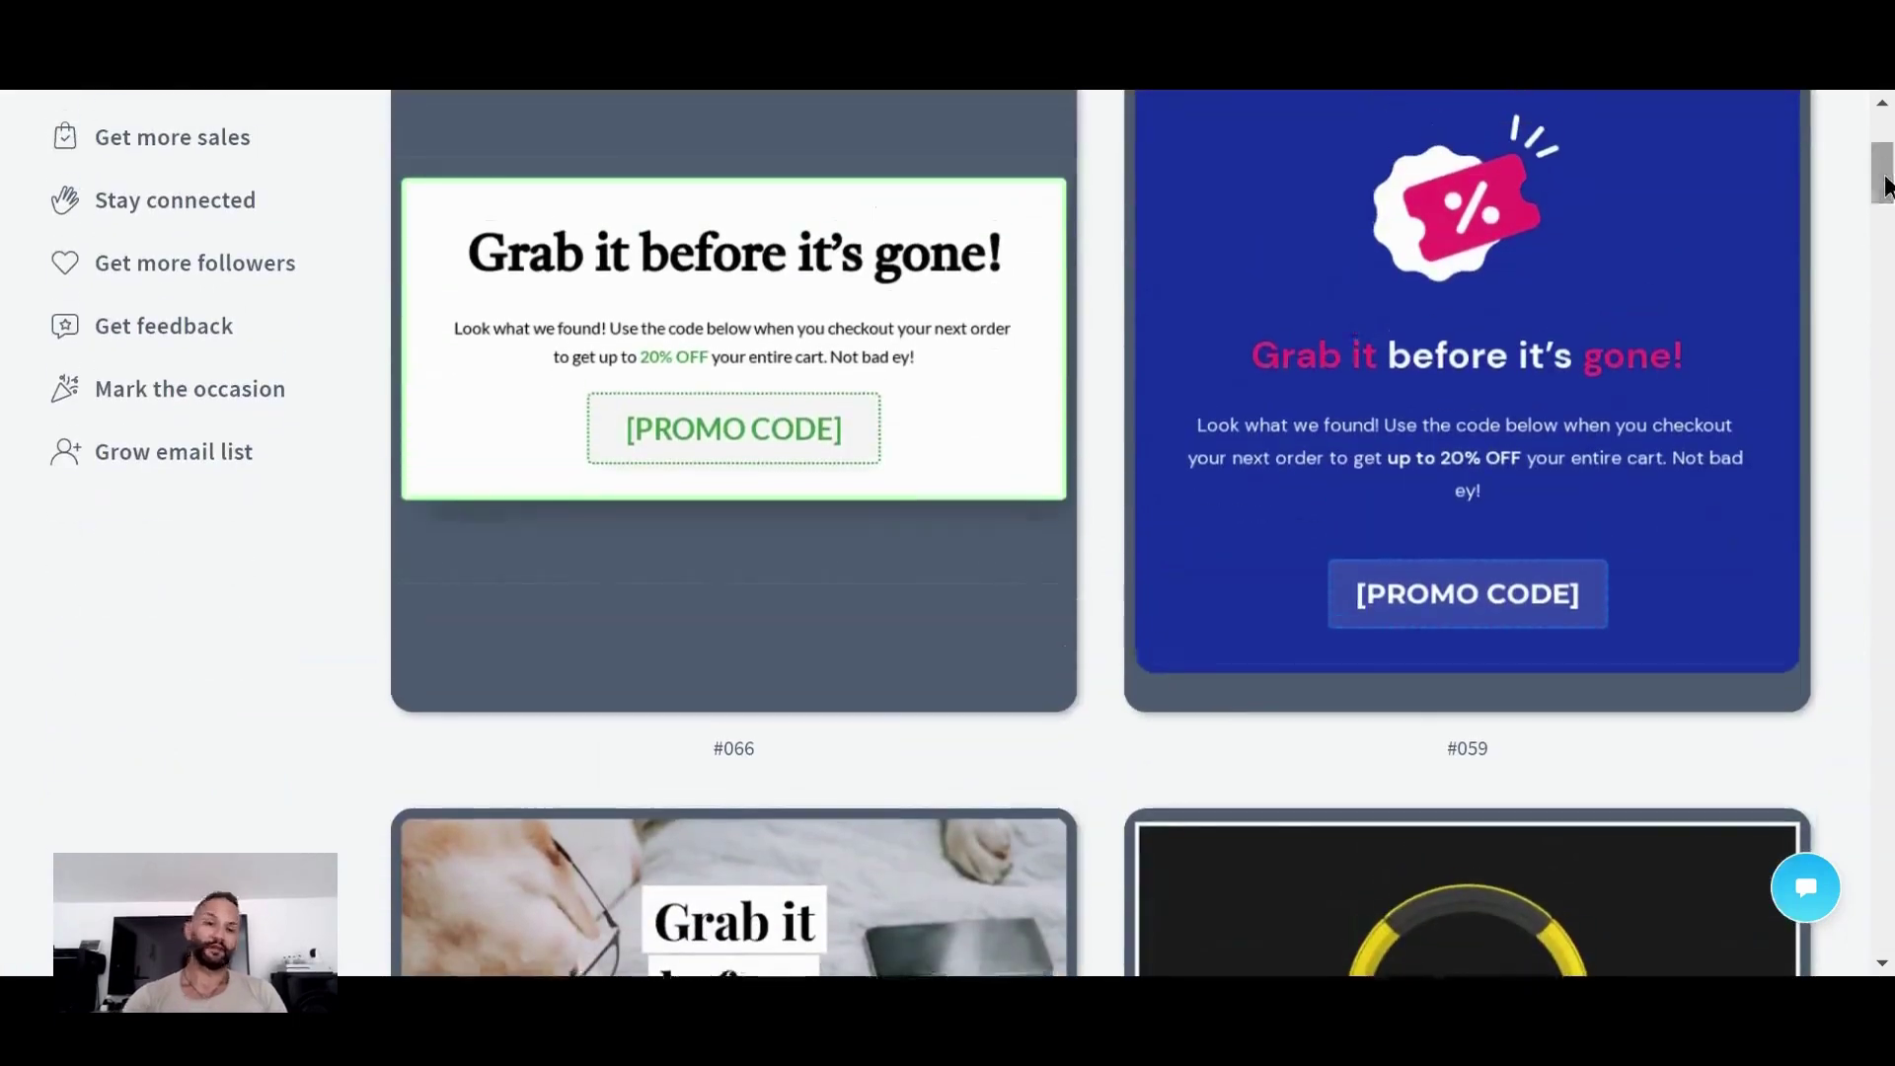
mouse_move(744, 528)
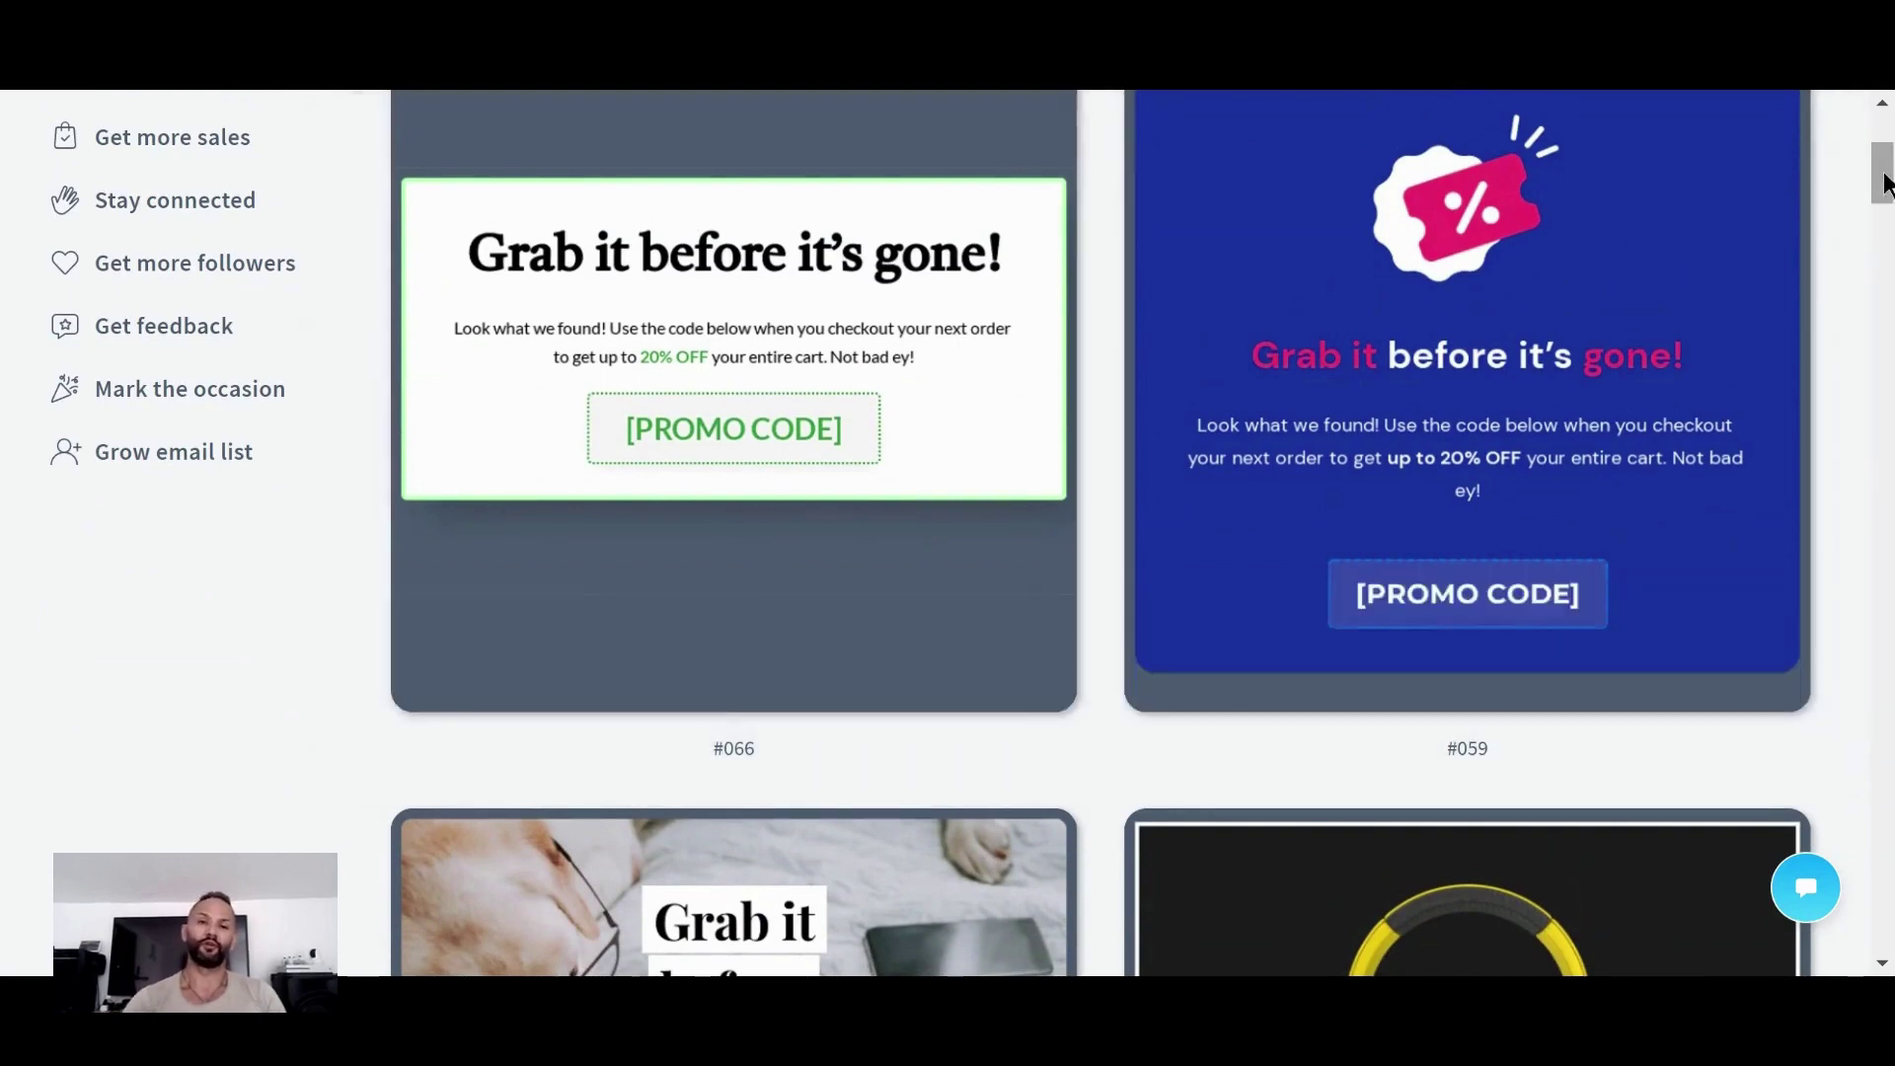
drag(1880, 183, 1887, 261)
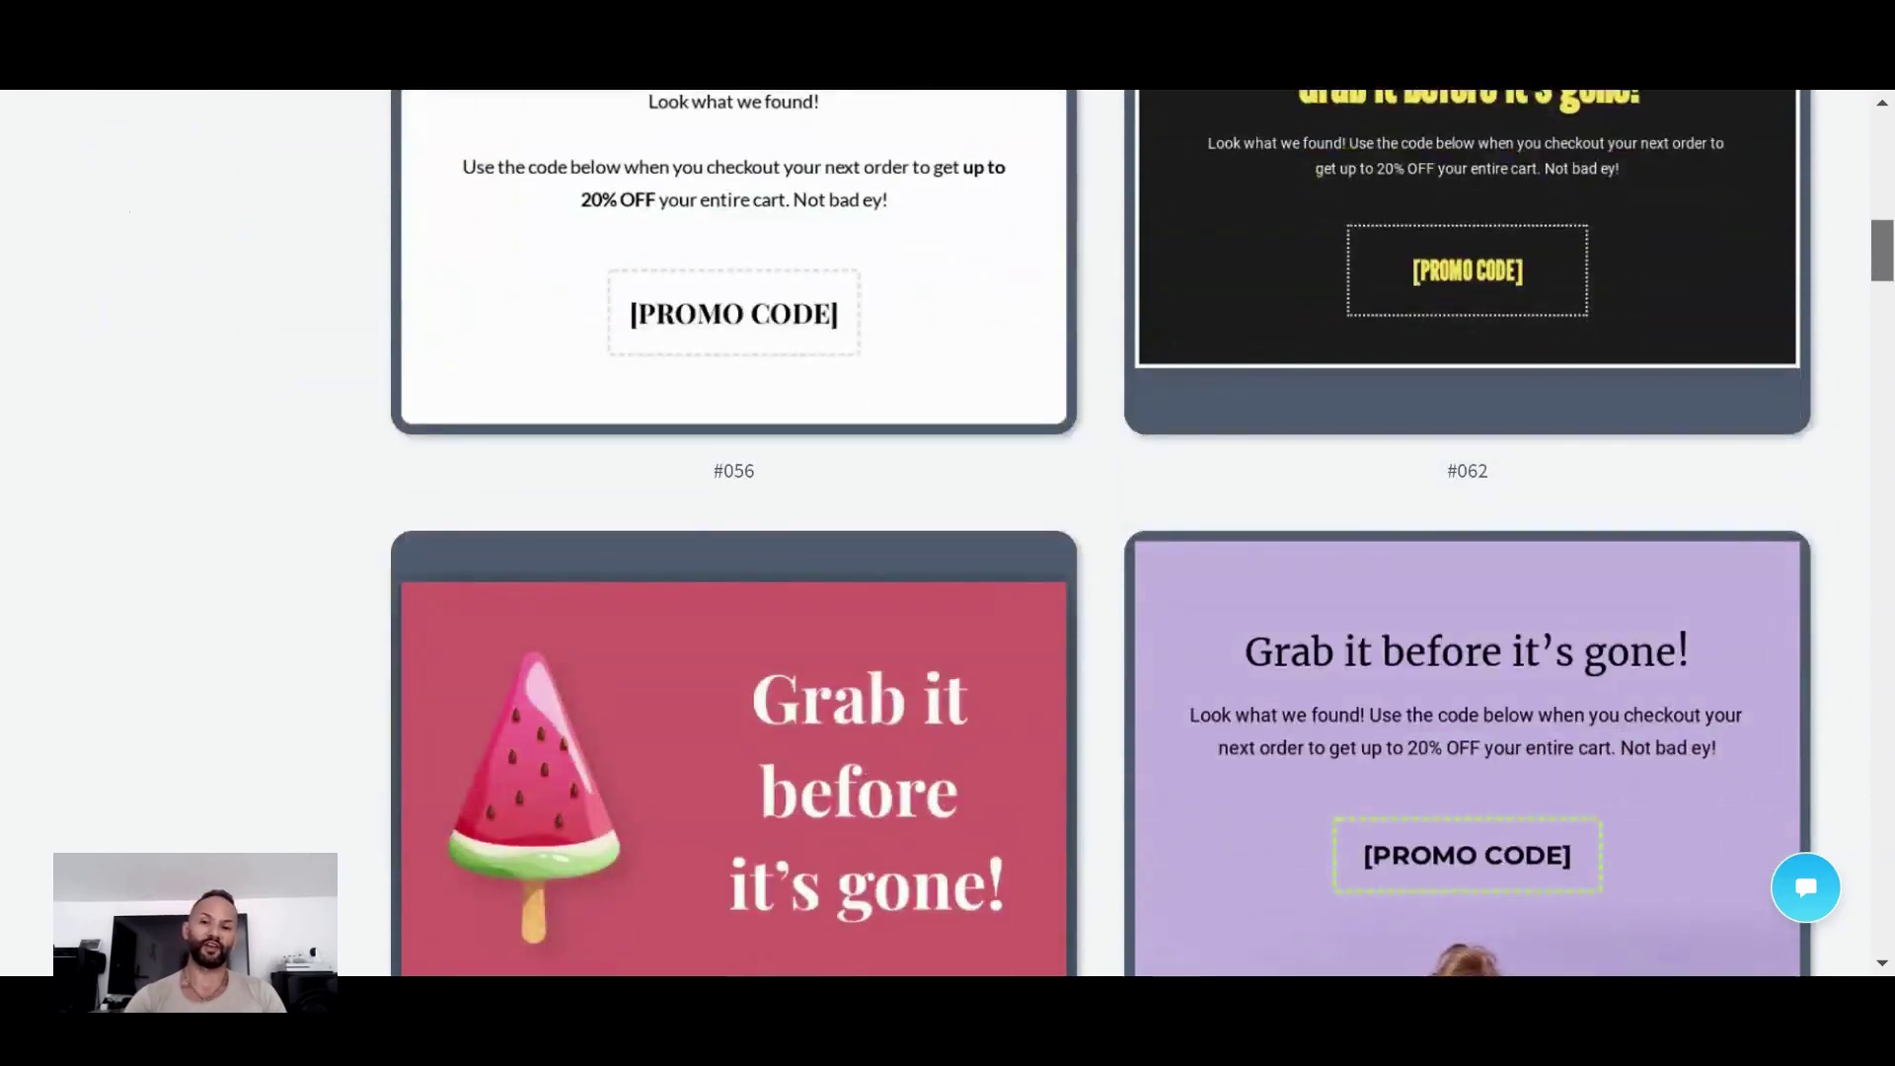
drag(1883, 259, 1885, 668)
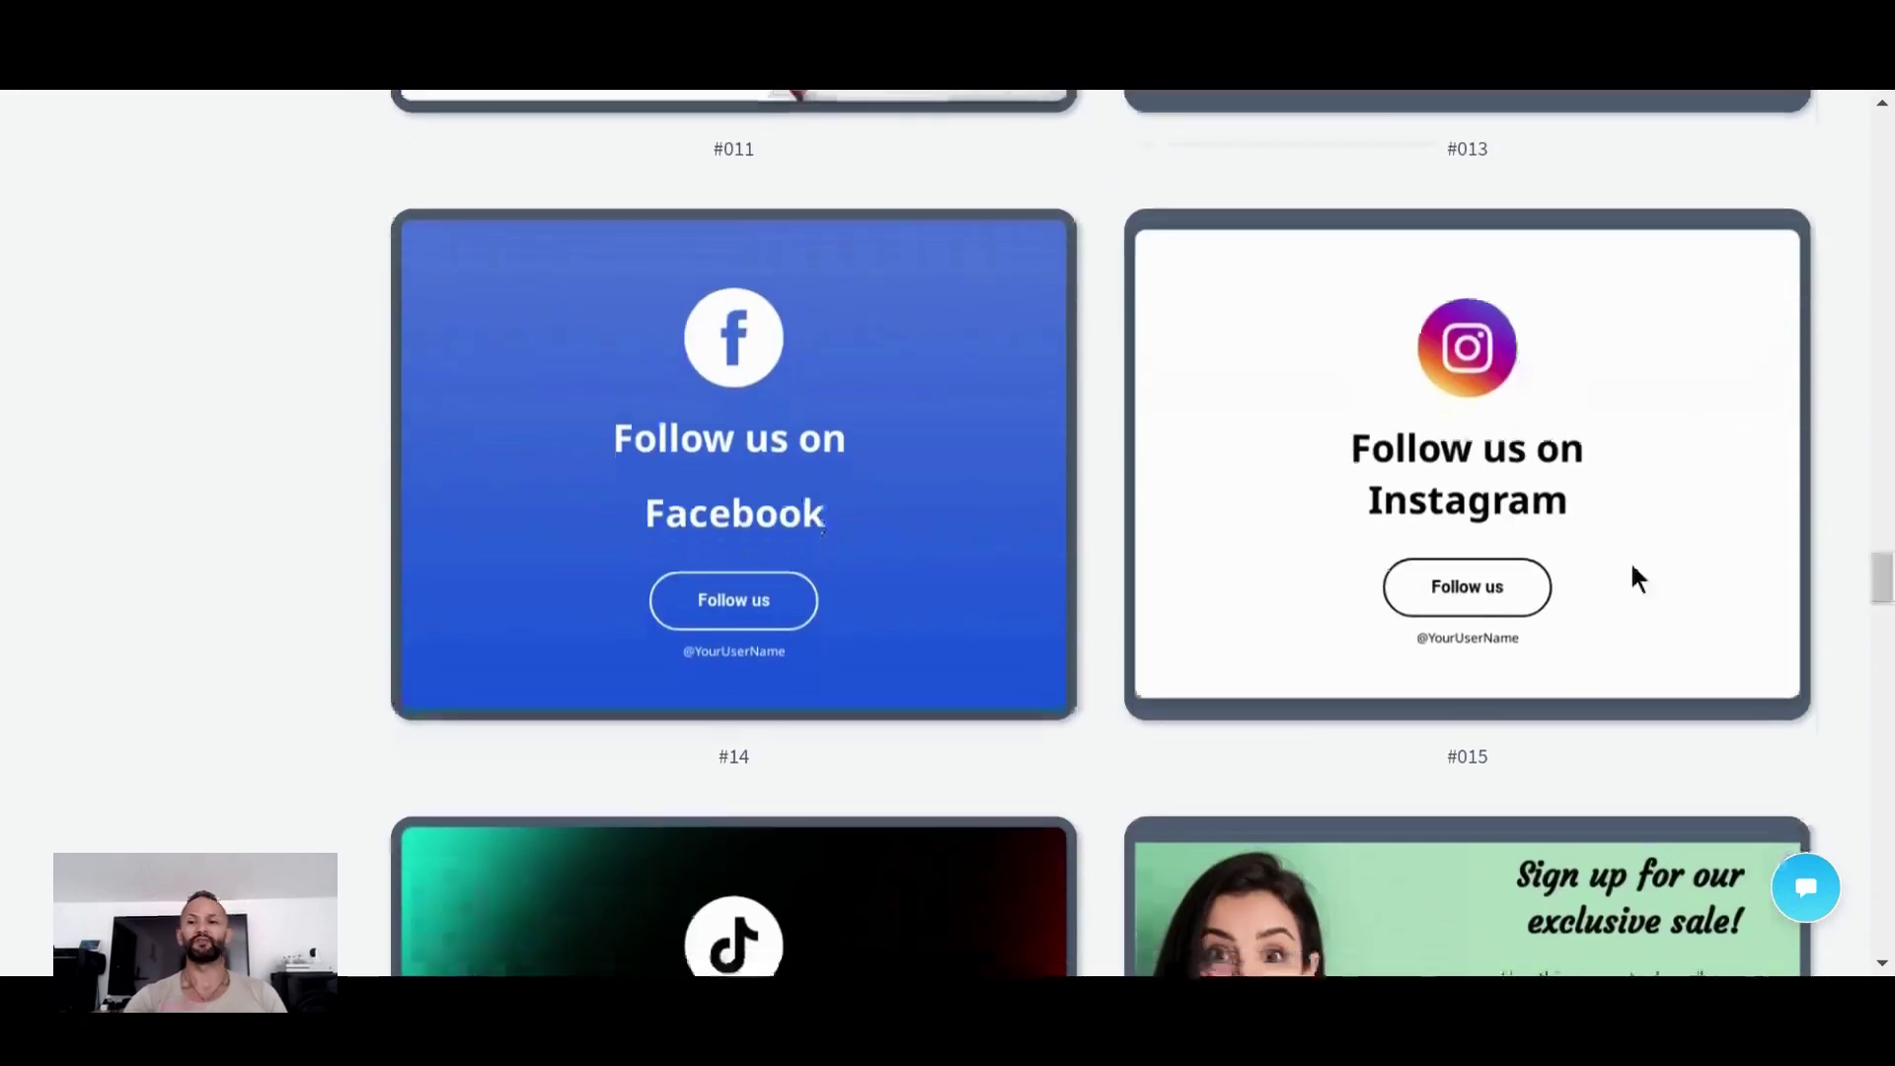
mouse_move(1210, 372)
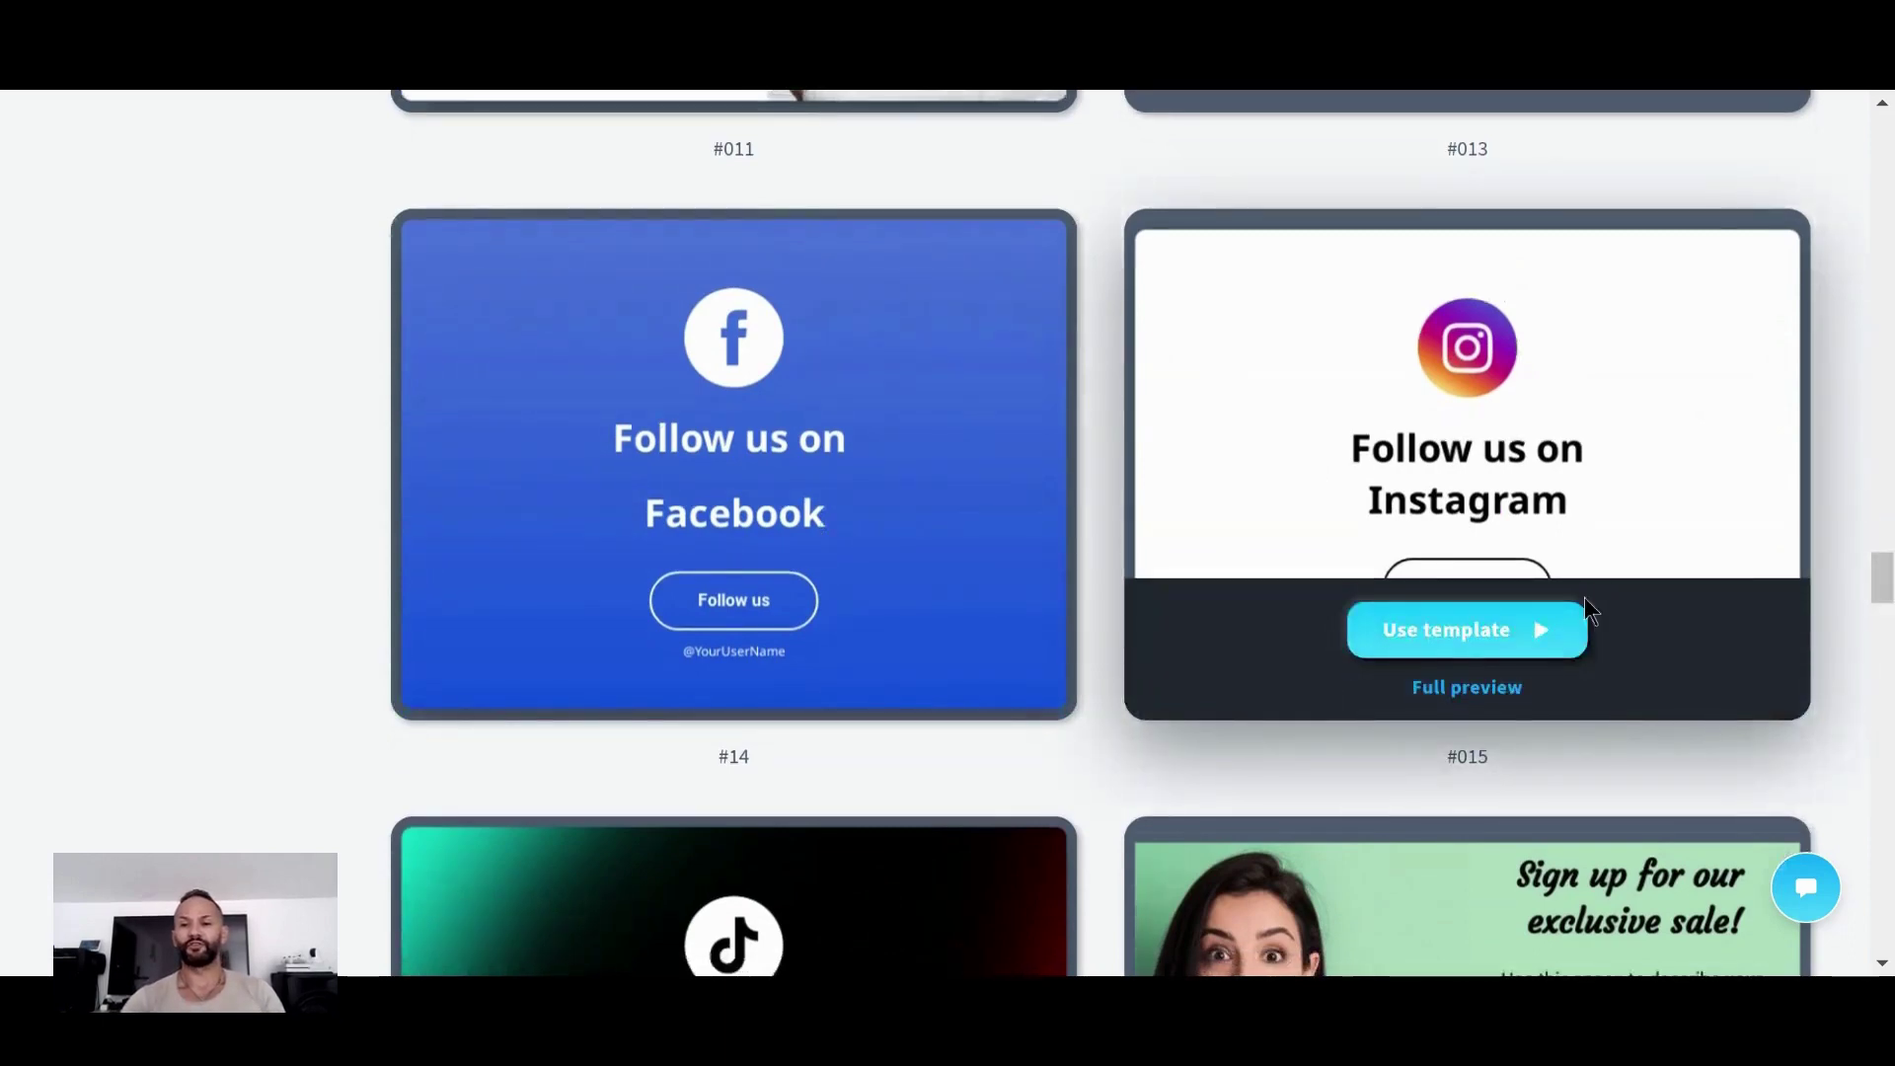
click(1520, 643)
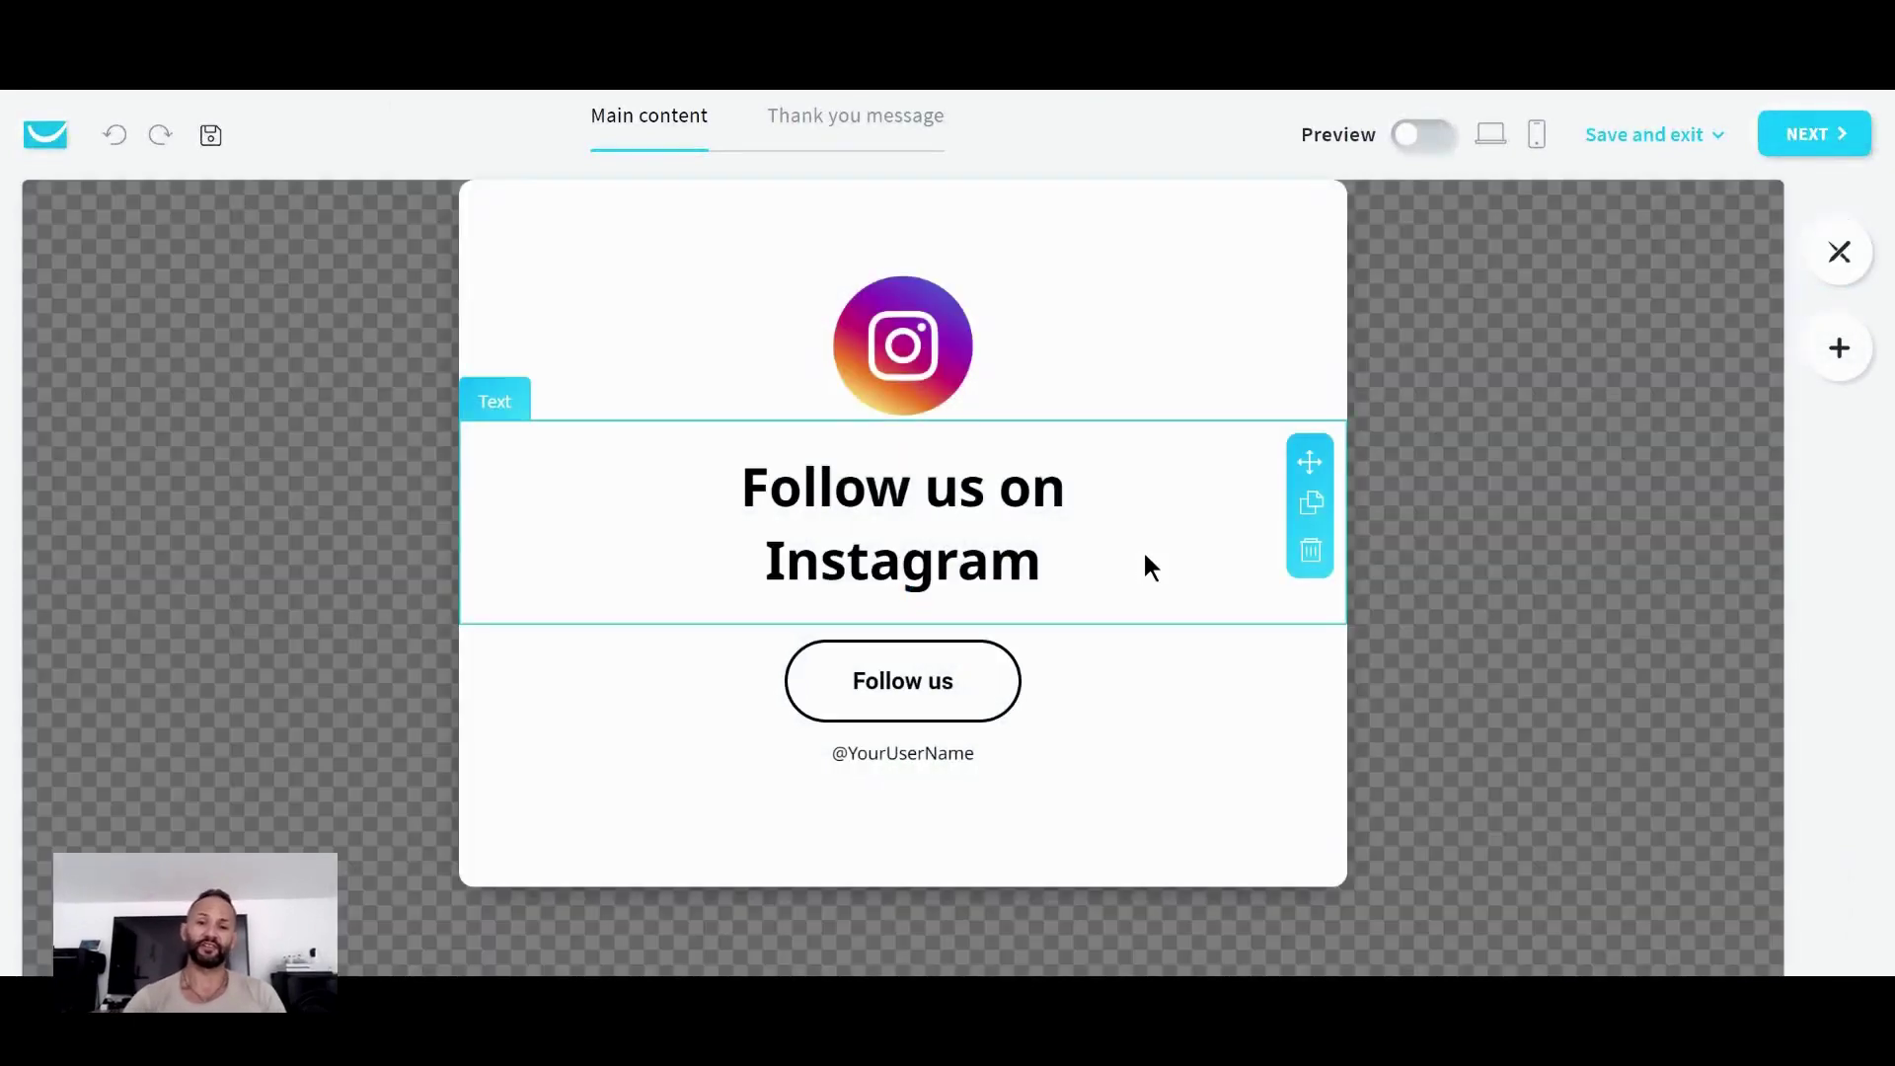
Inspect the settings of the Instagram icon, the "Follow us on Instagram" heading and the spacer above them
click(899, 342)
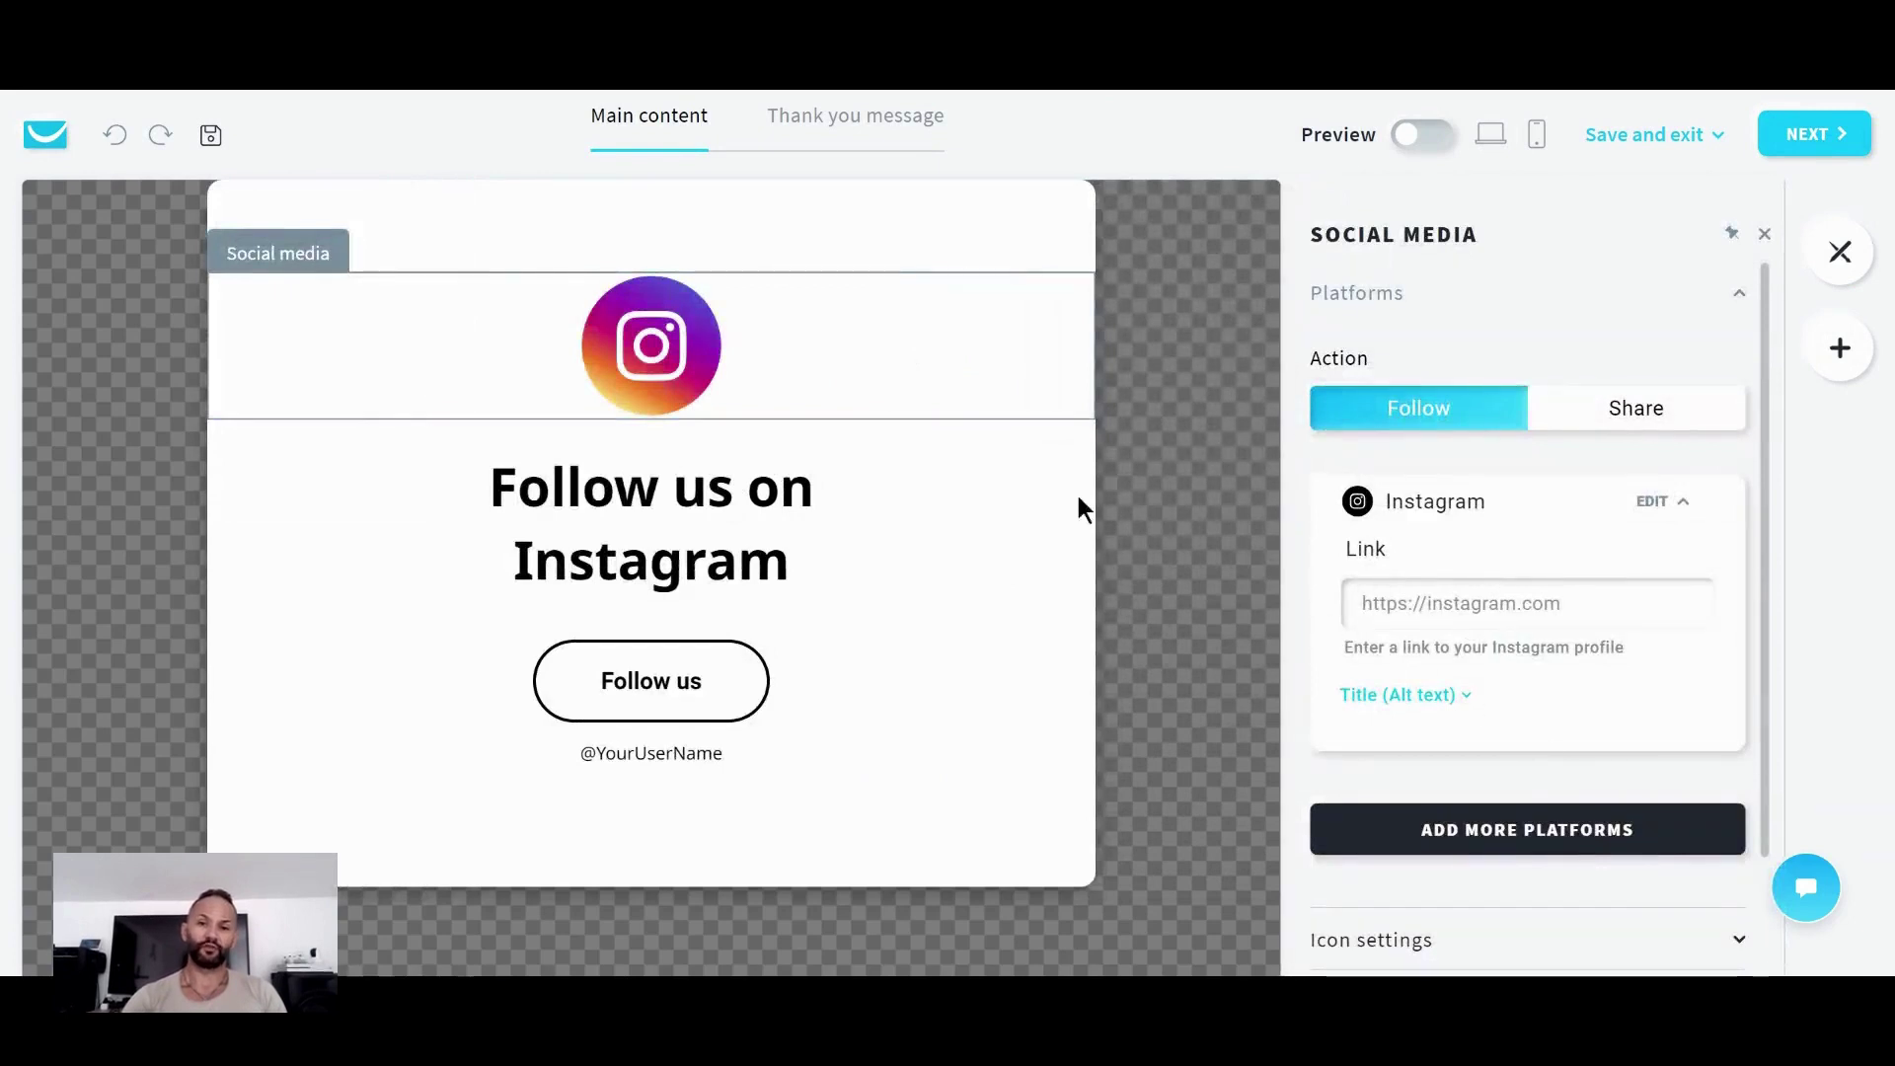
click(1443, 609)
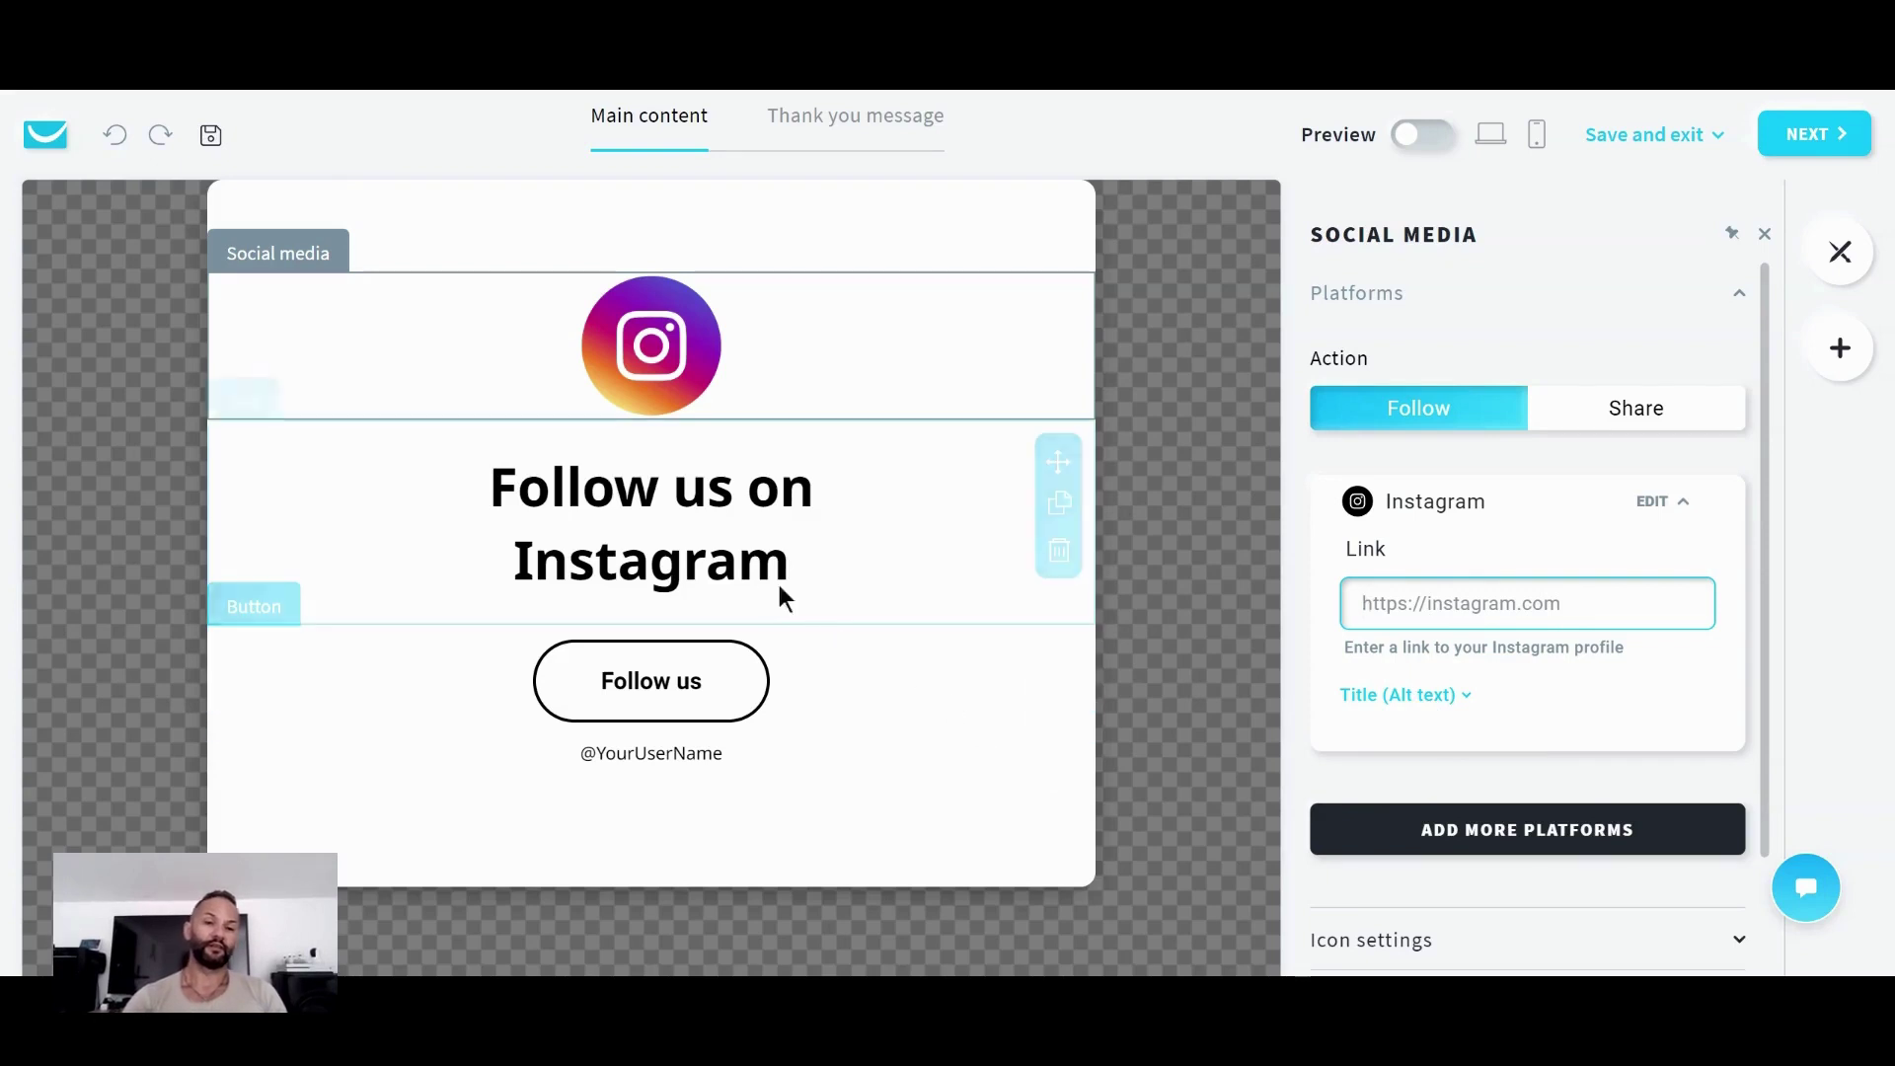
click(707, 498)
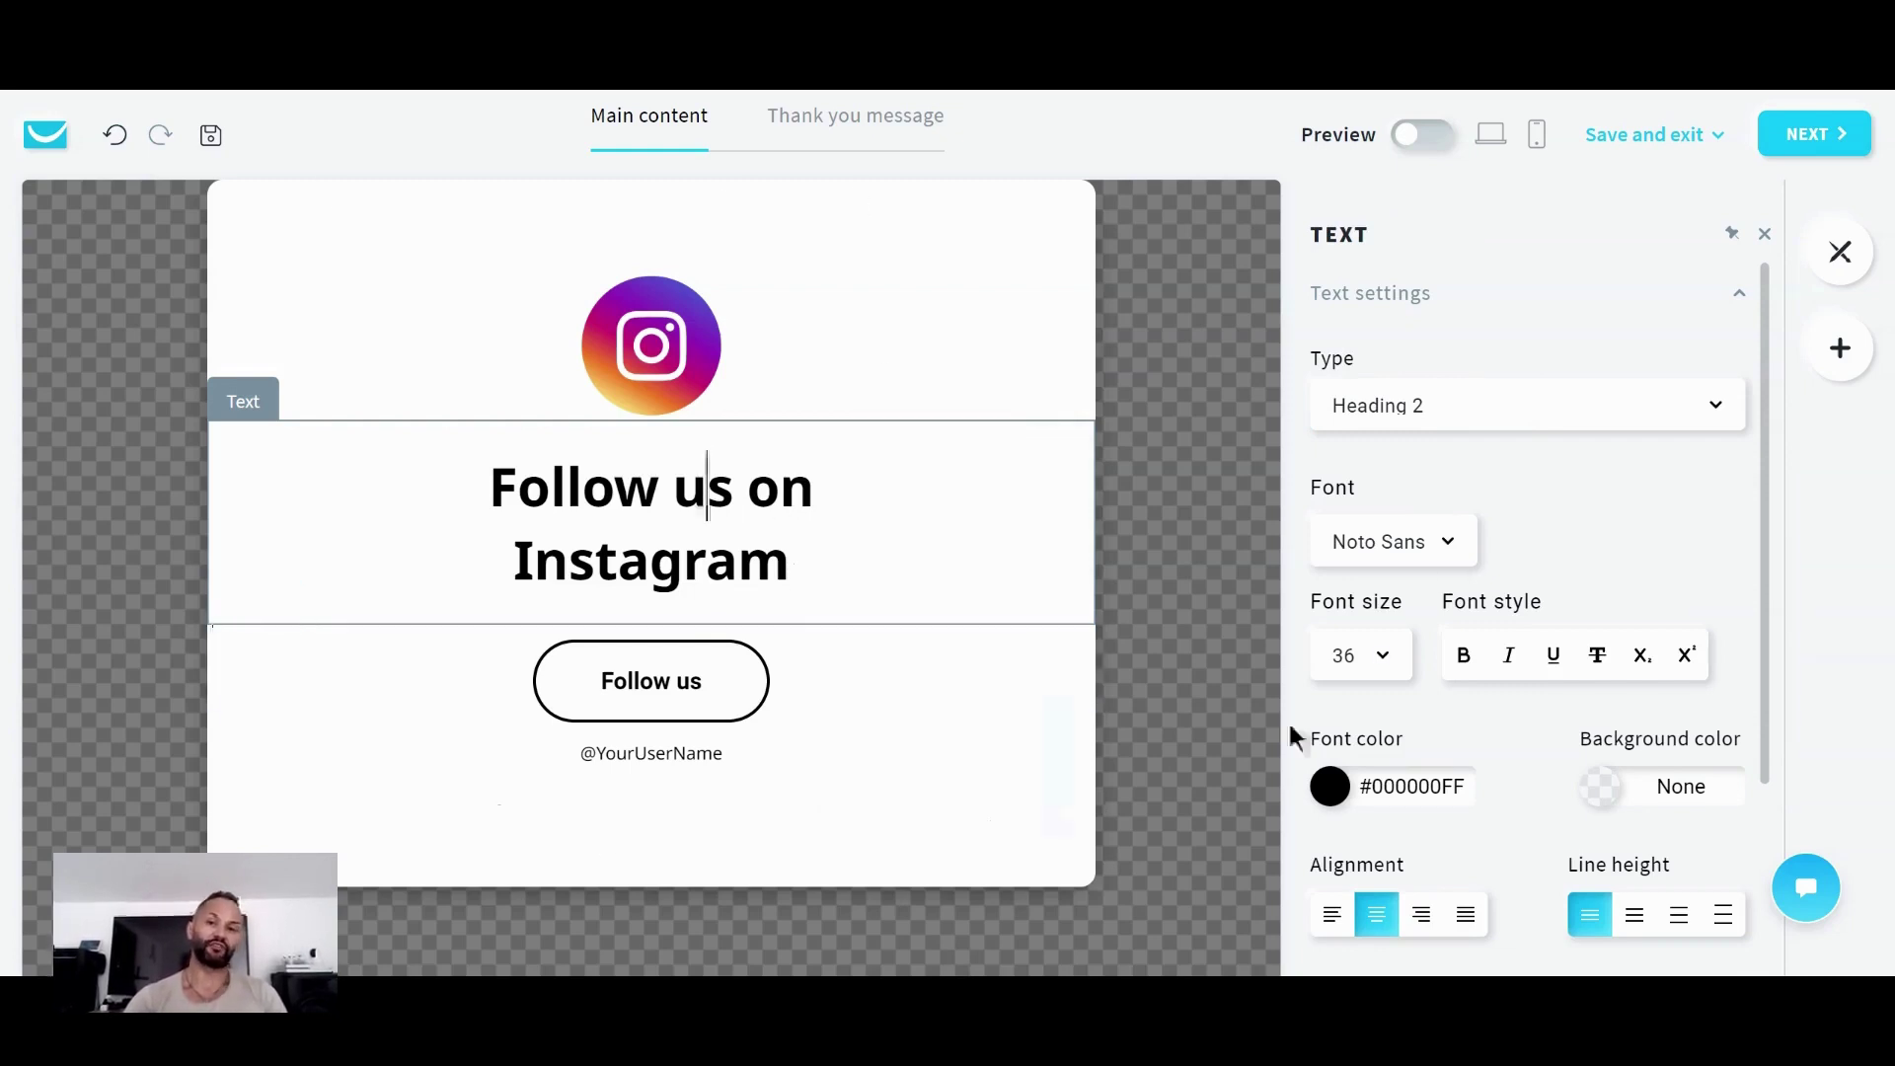
click(253, 213)
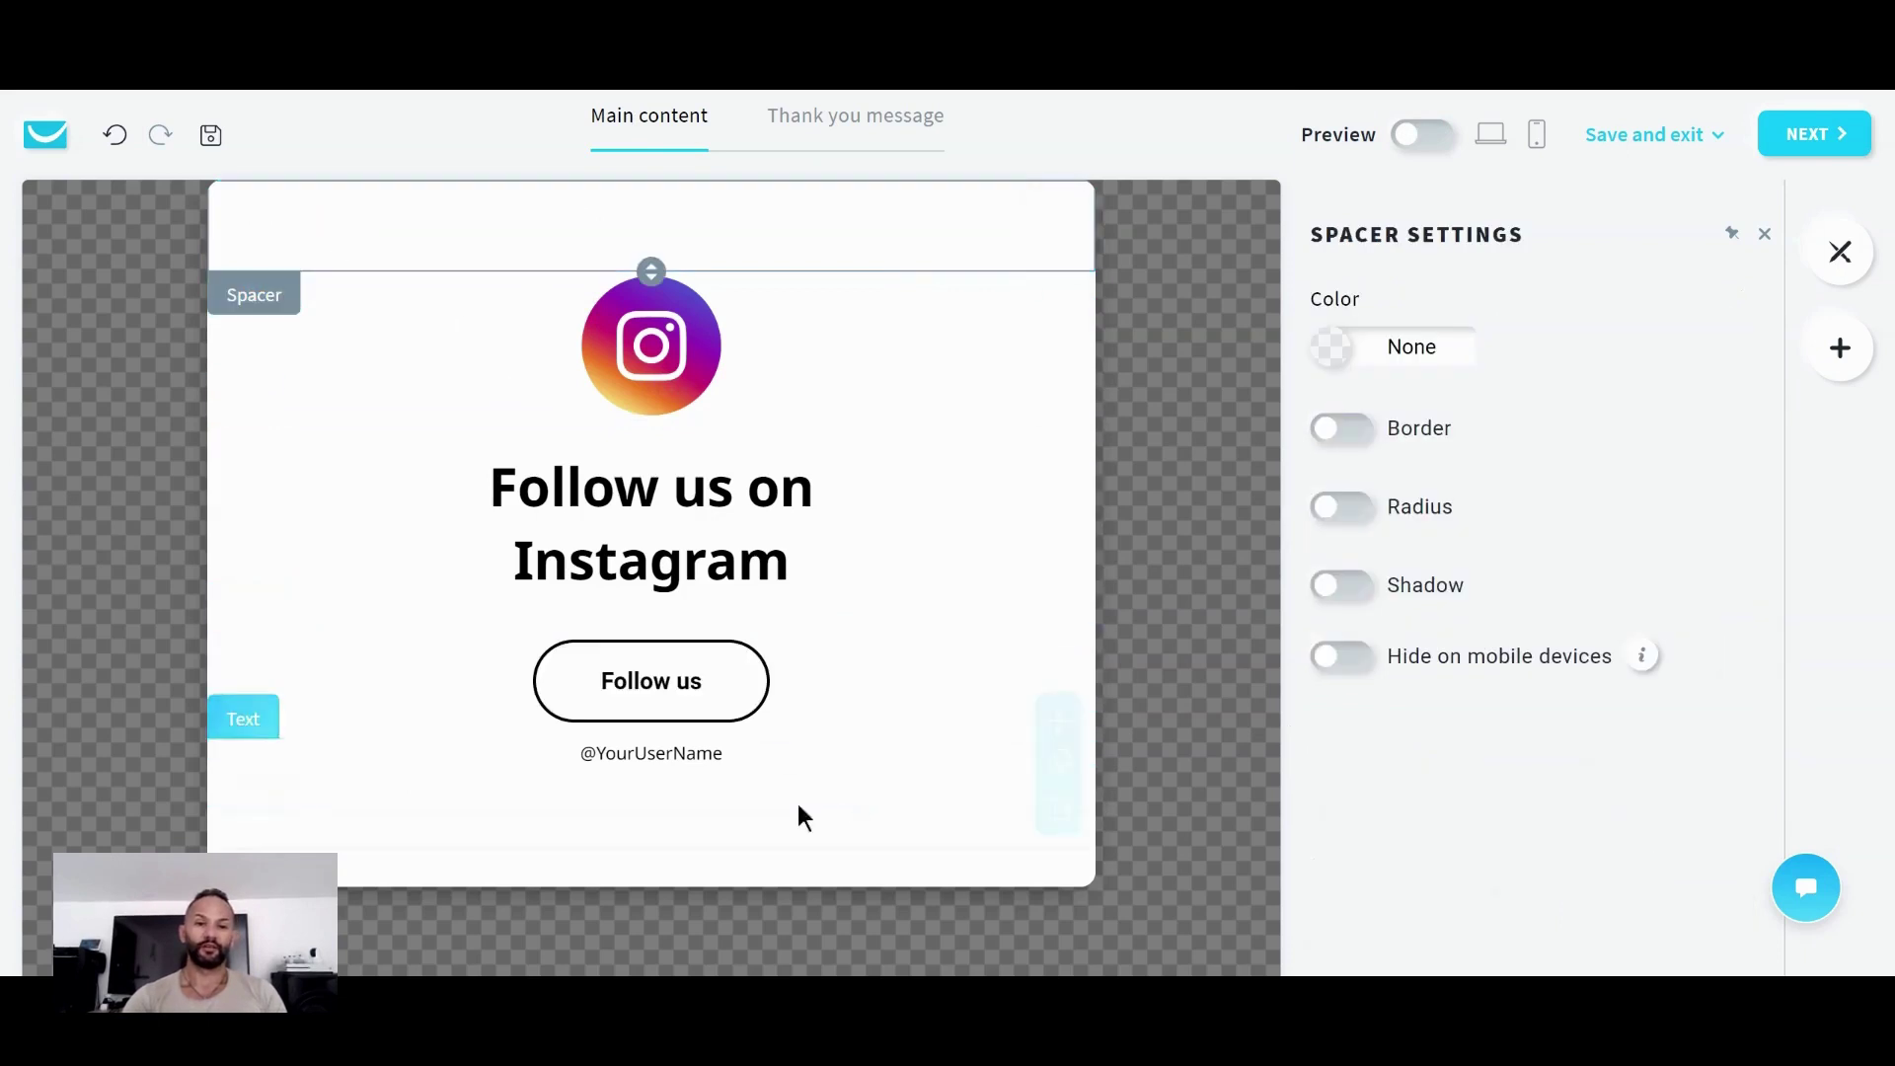
Review the "Follow us" button's linking settings and the available link destination types
click(686, 718)
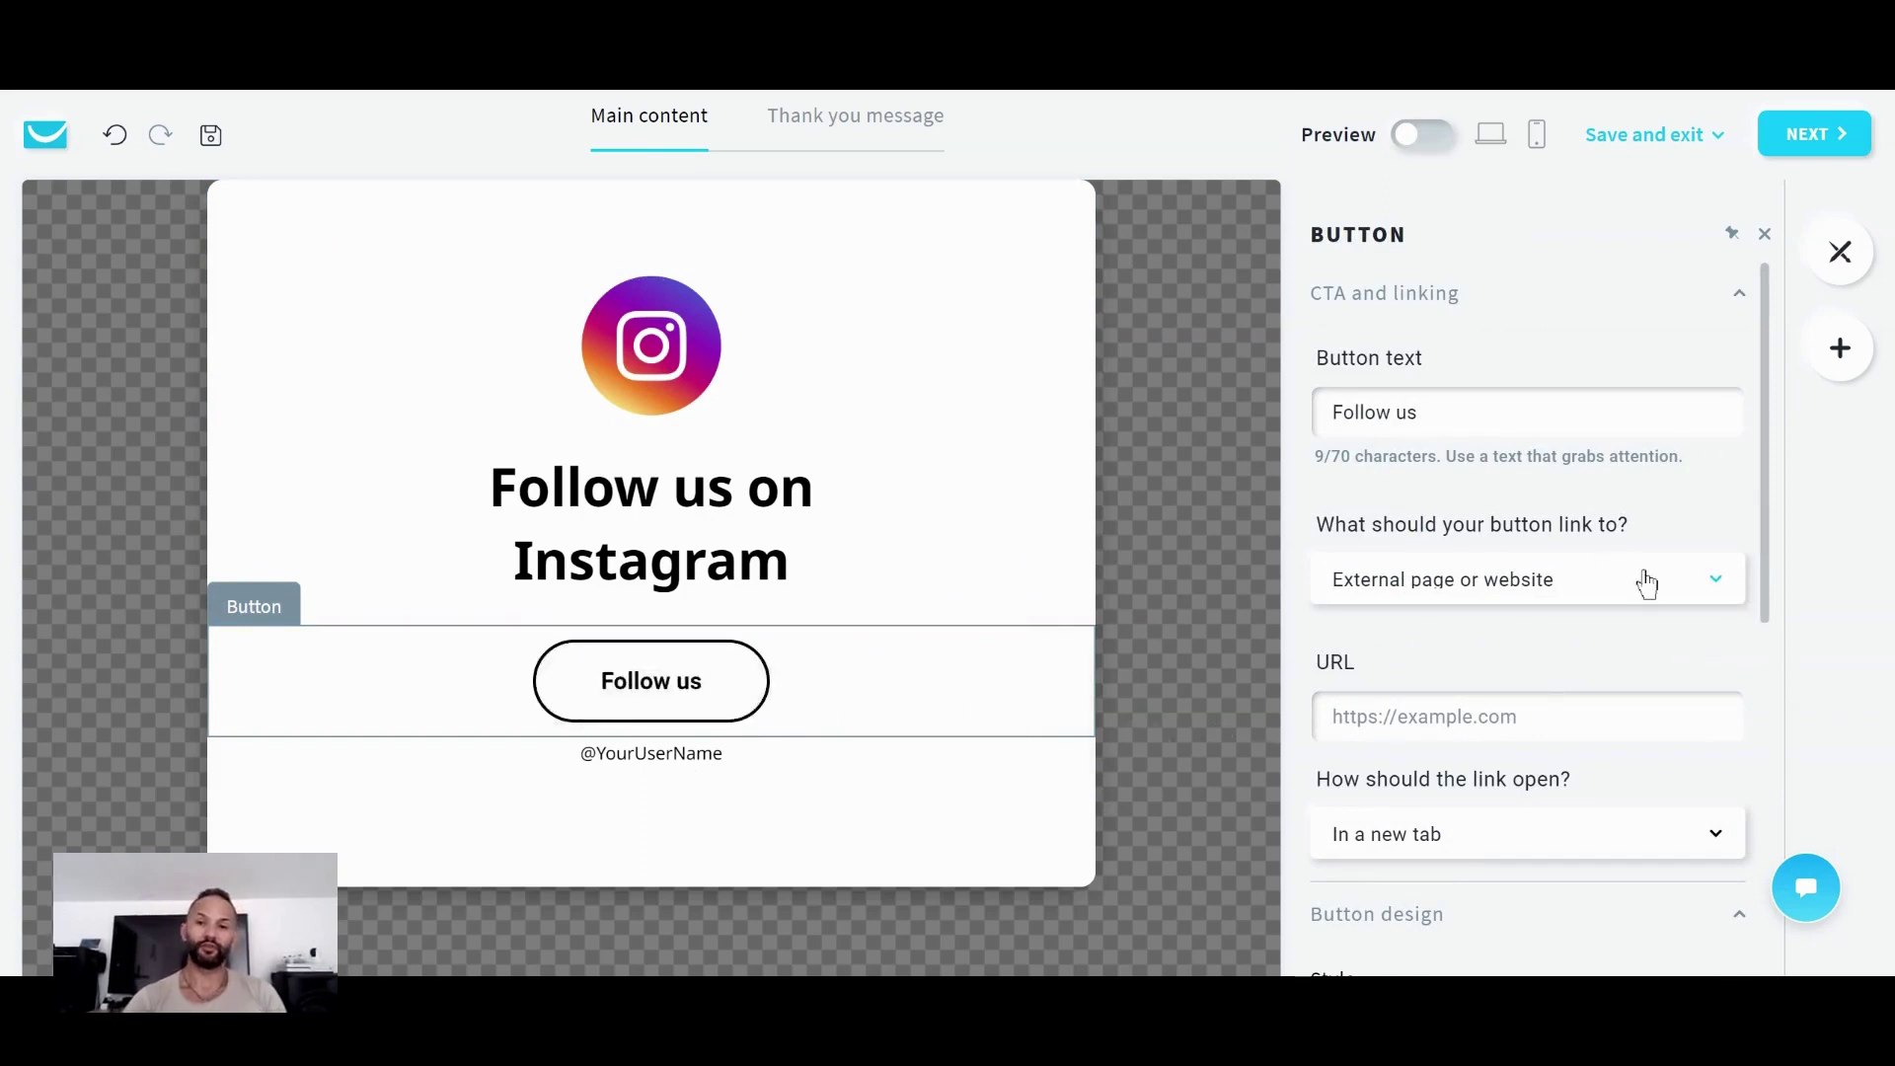
click(1552, 590)
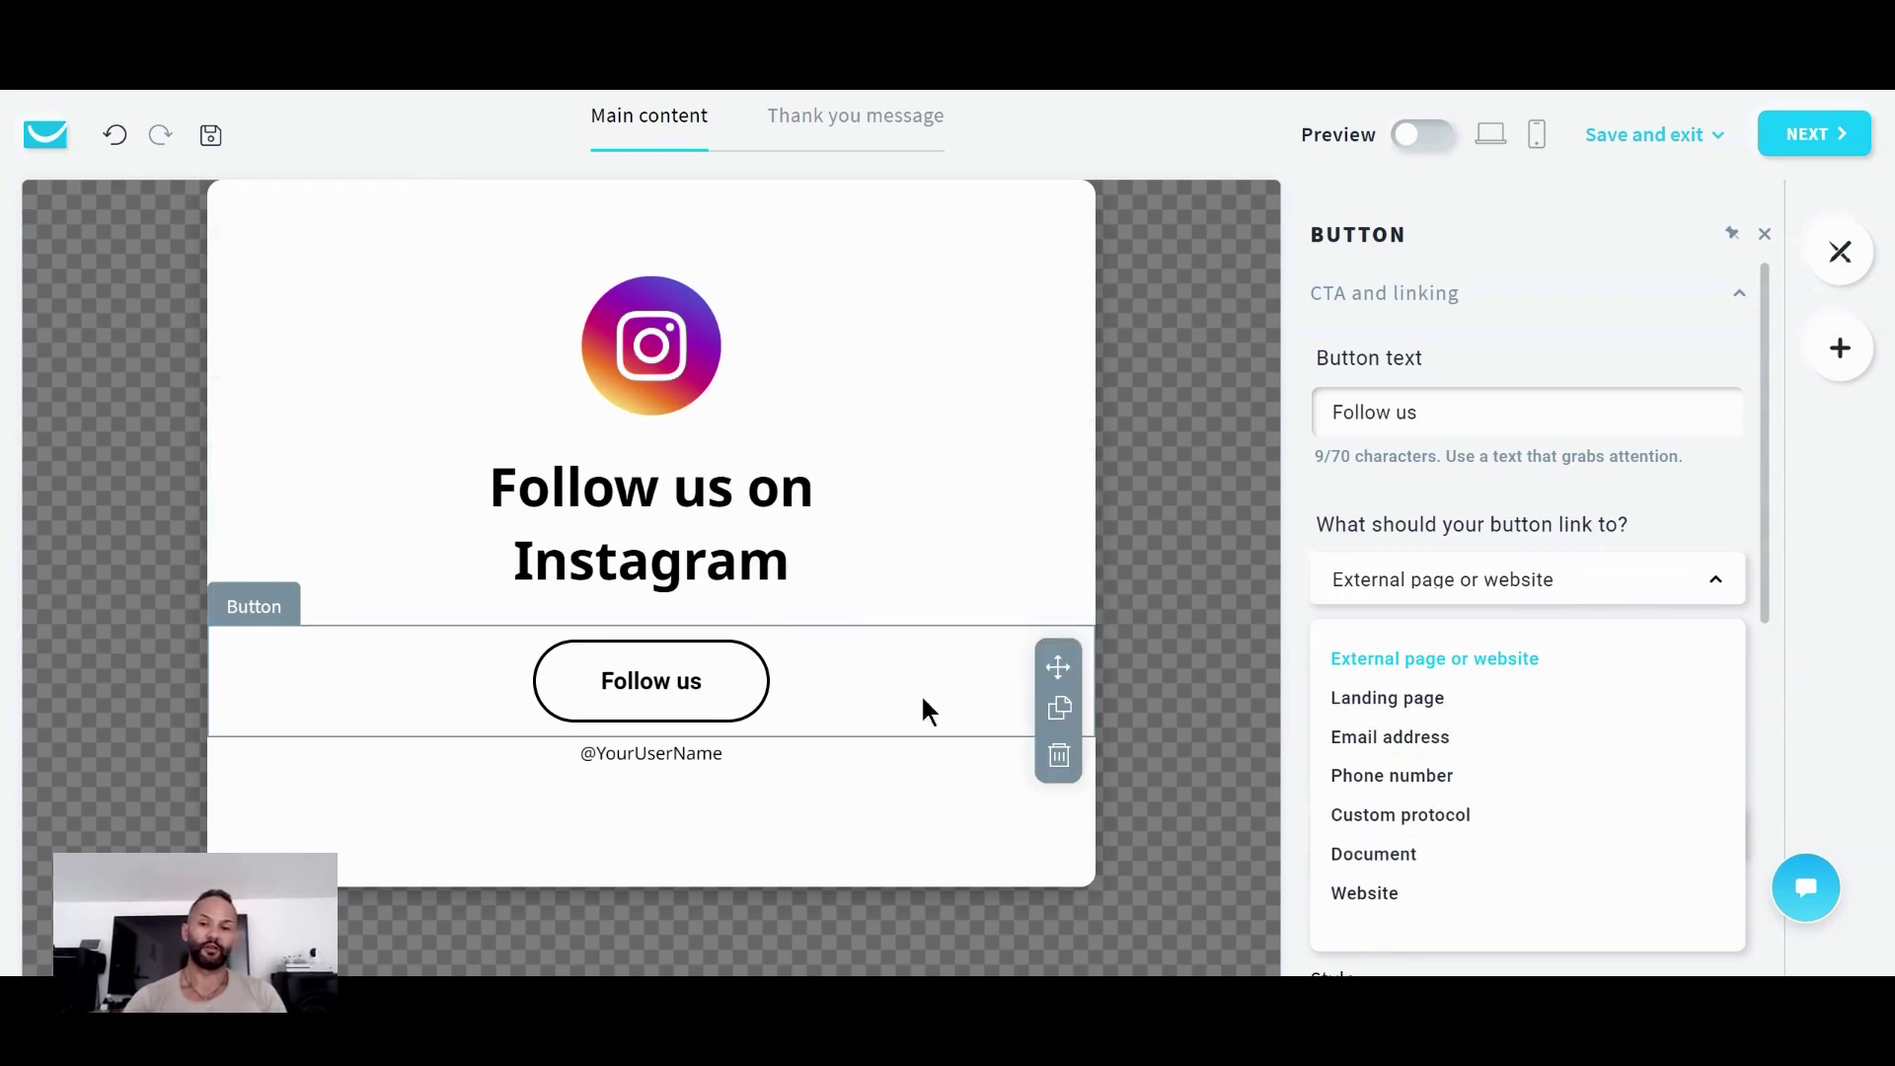
click(651, 681)
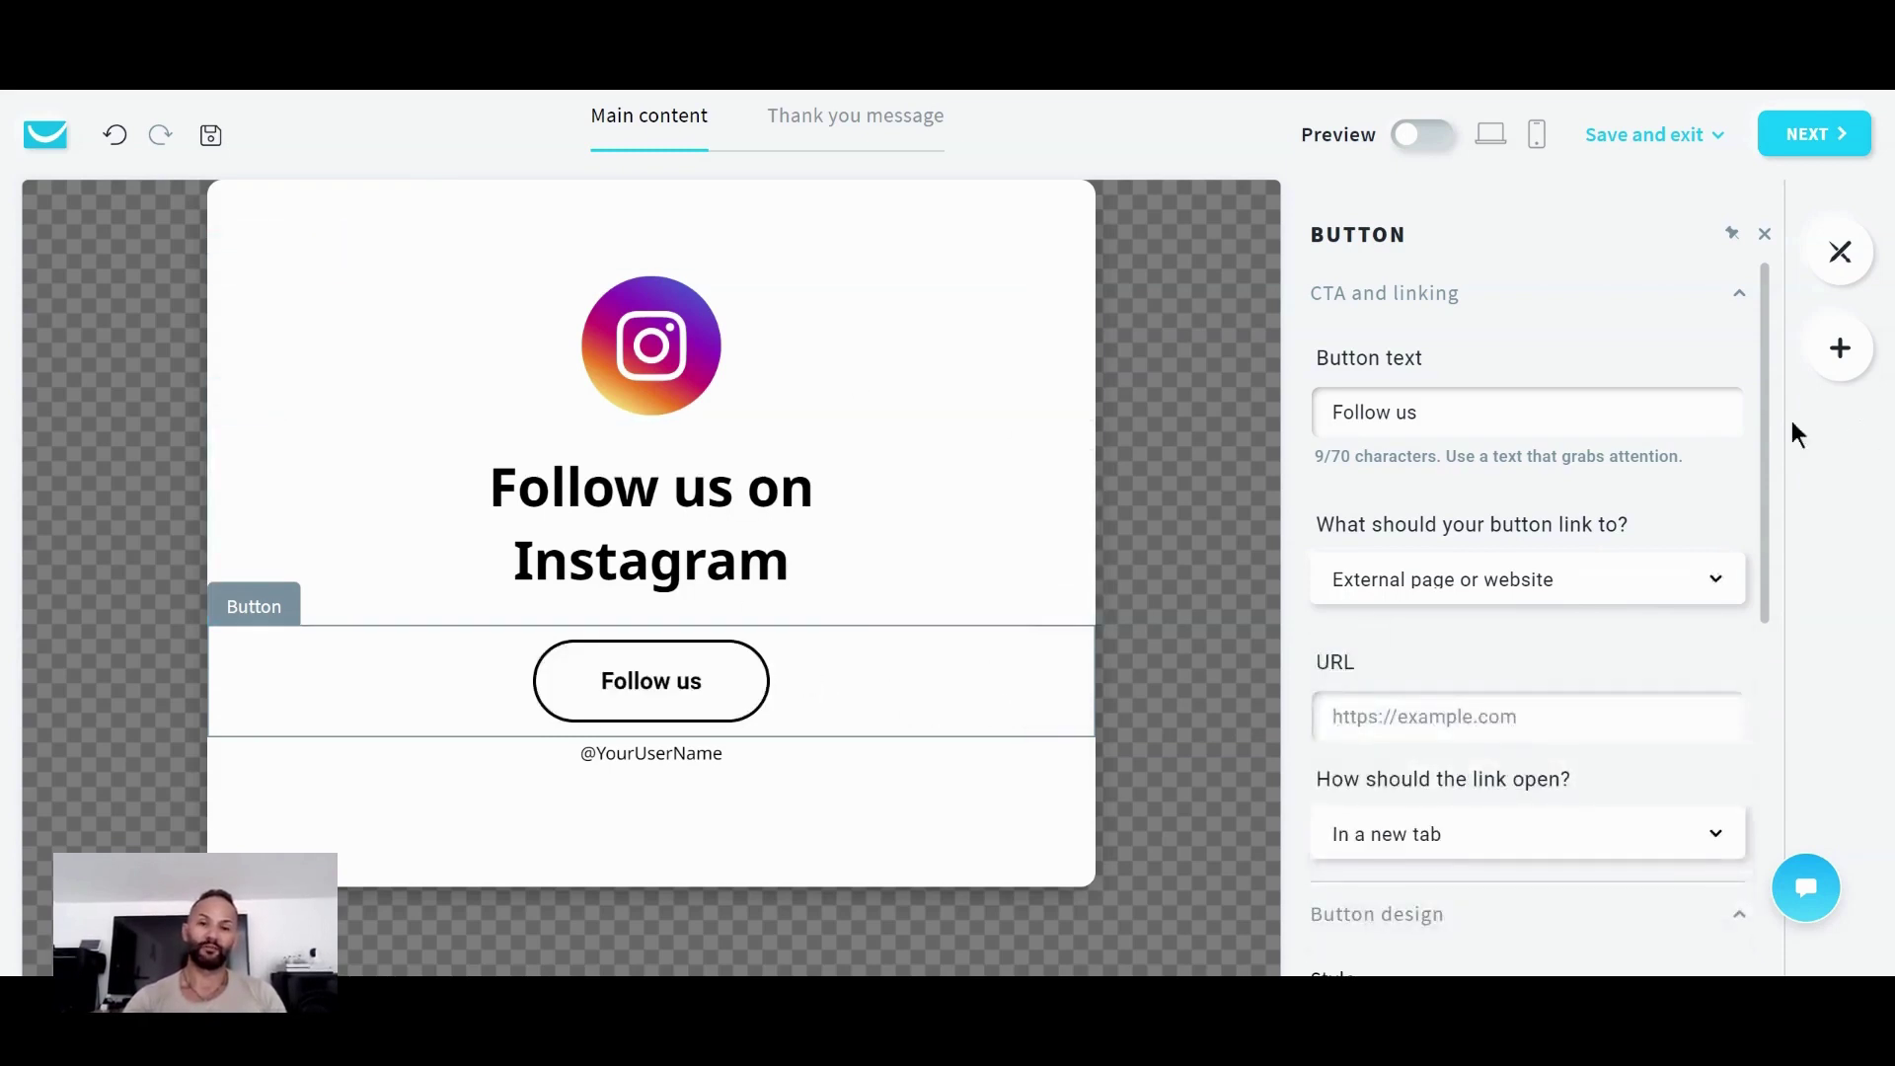
Restyle the "Follow us" button with the turquoise-green gradient "Call to action" design that has two rounded corners
scroll(1734, 641, down, 5)
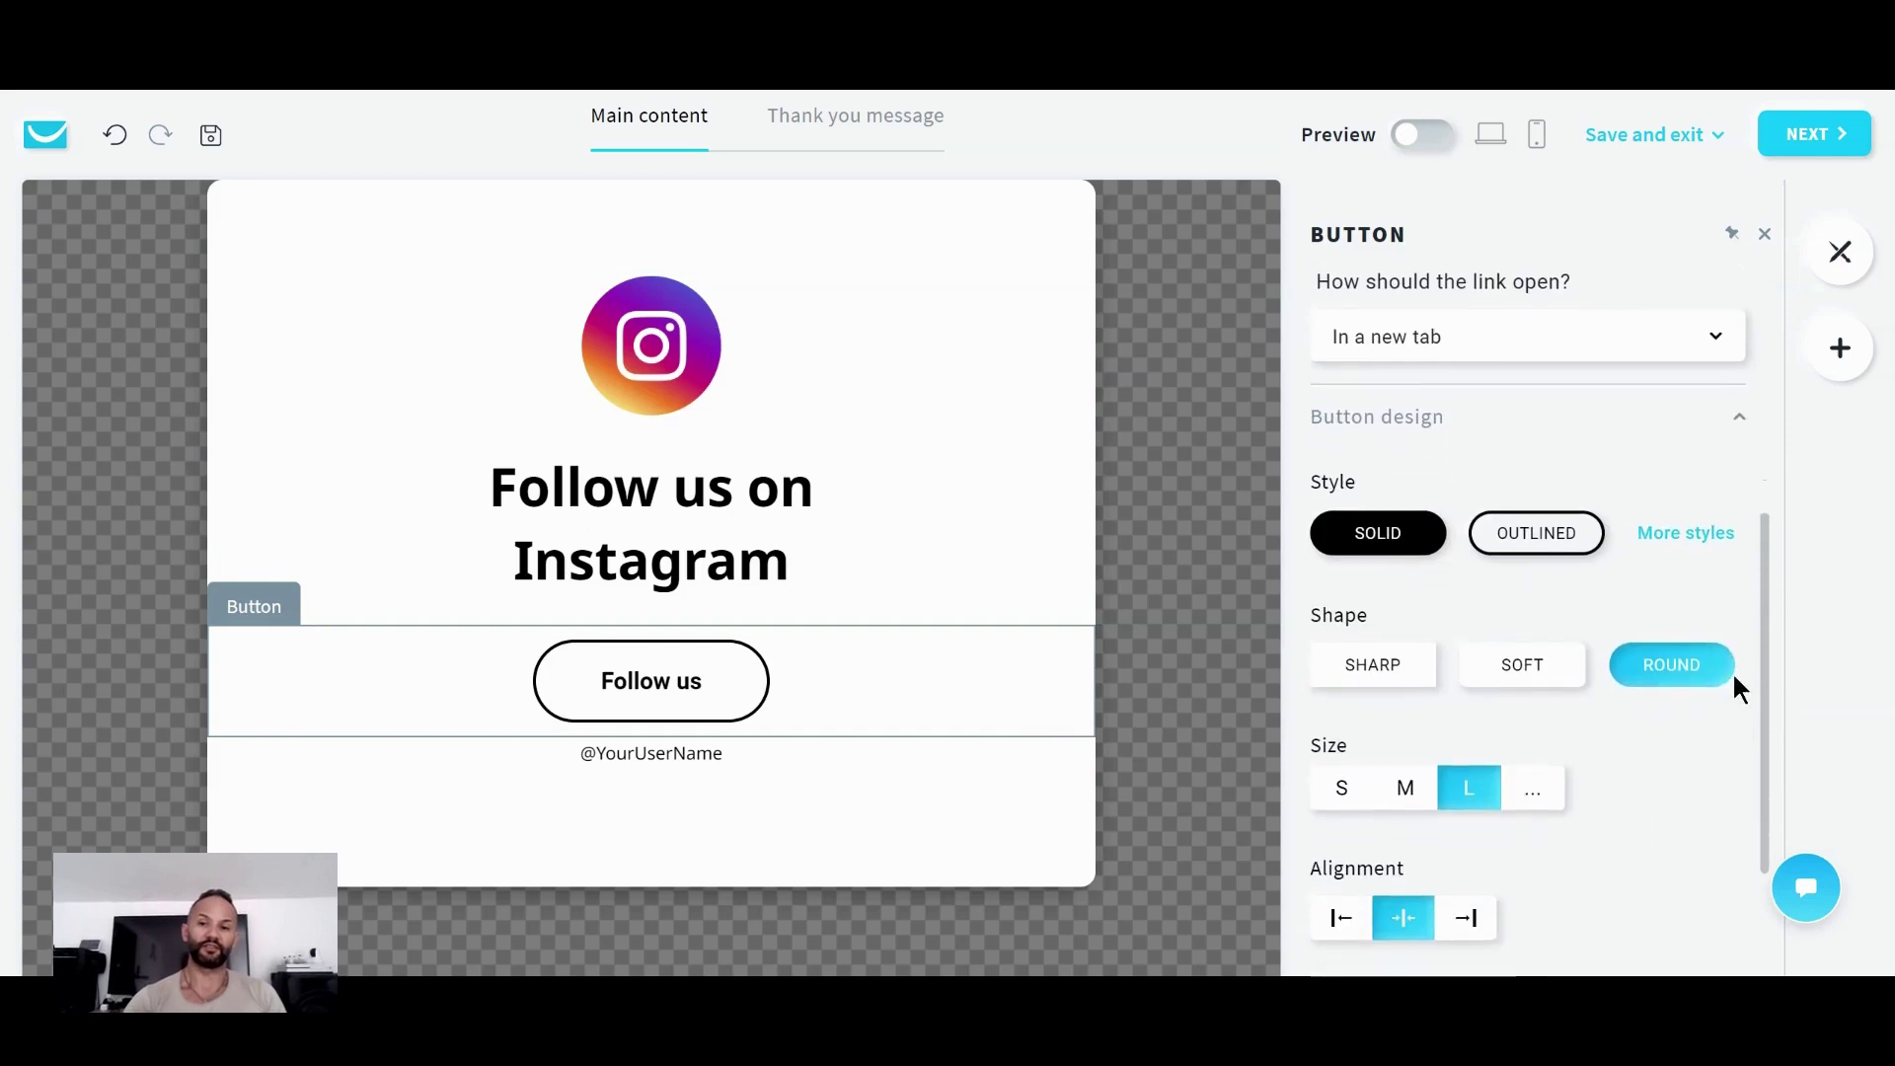
click(1387, 543)
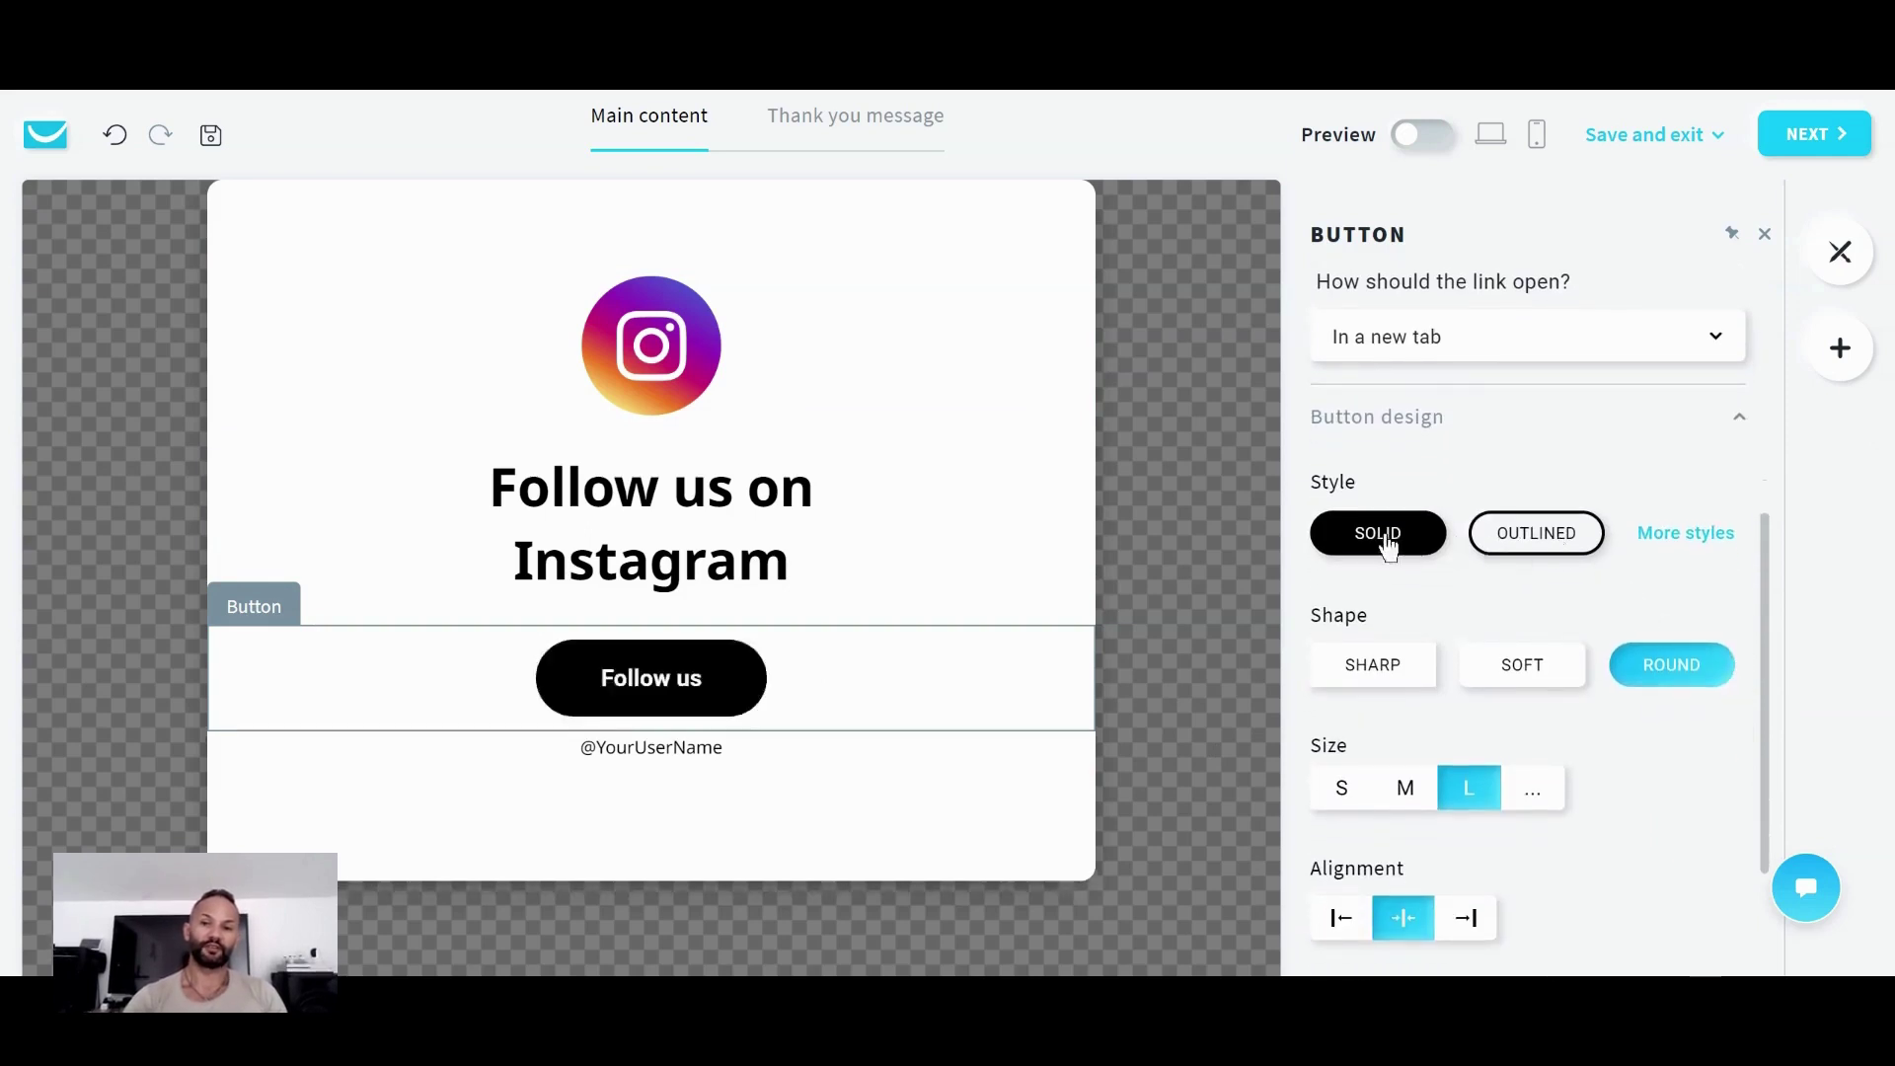
click(1689, 538)
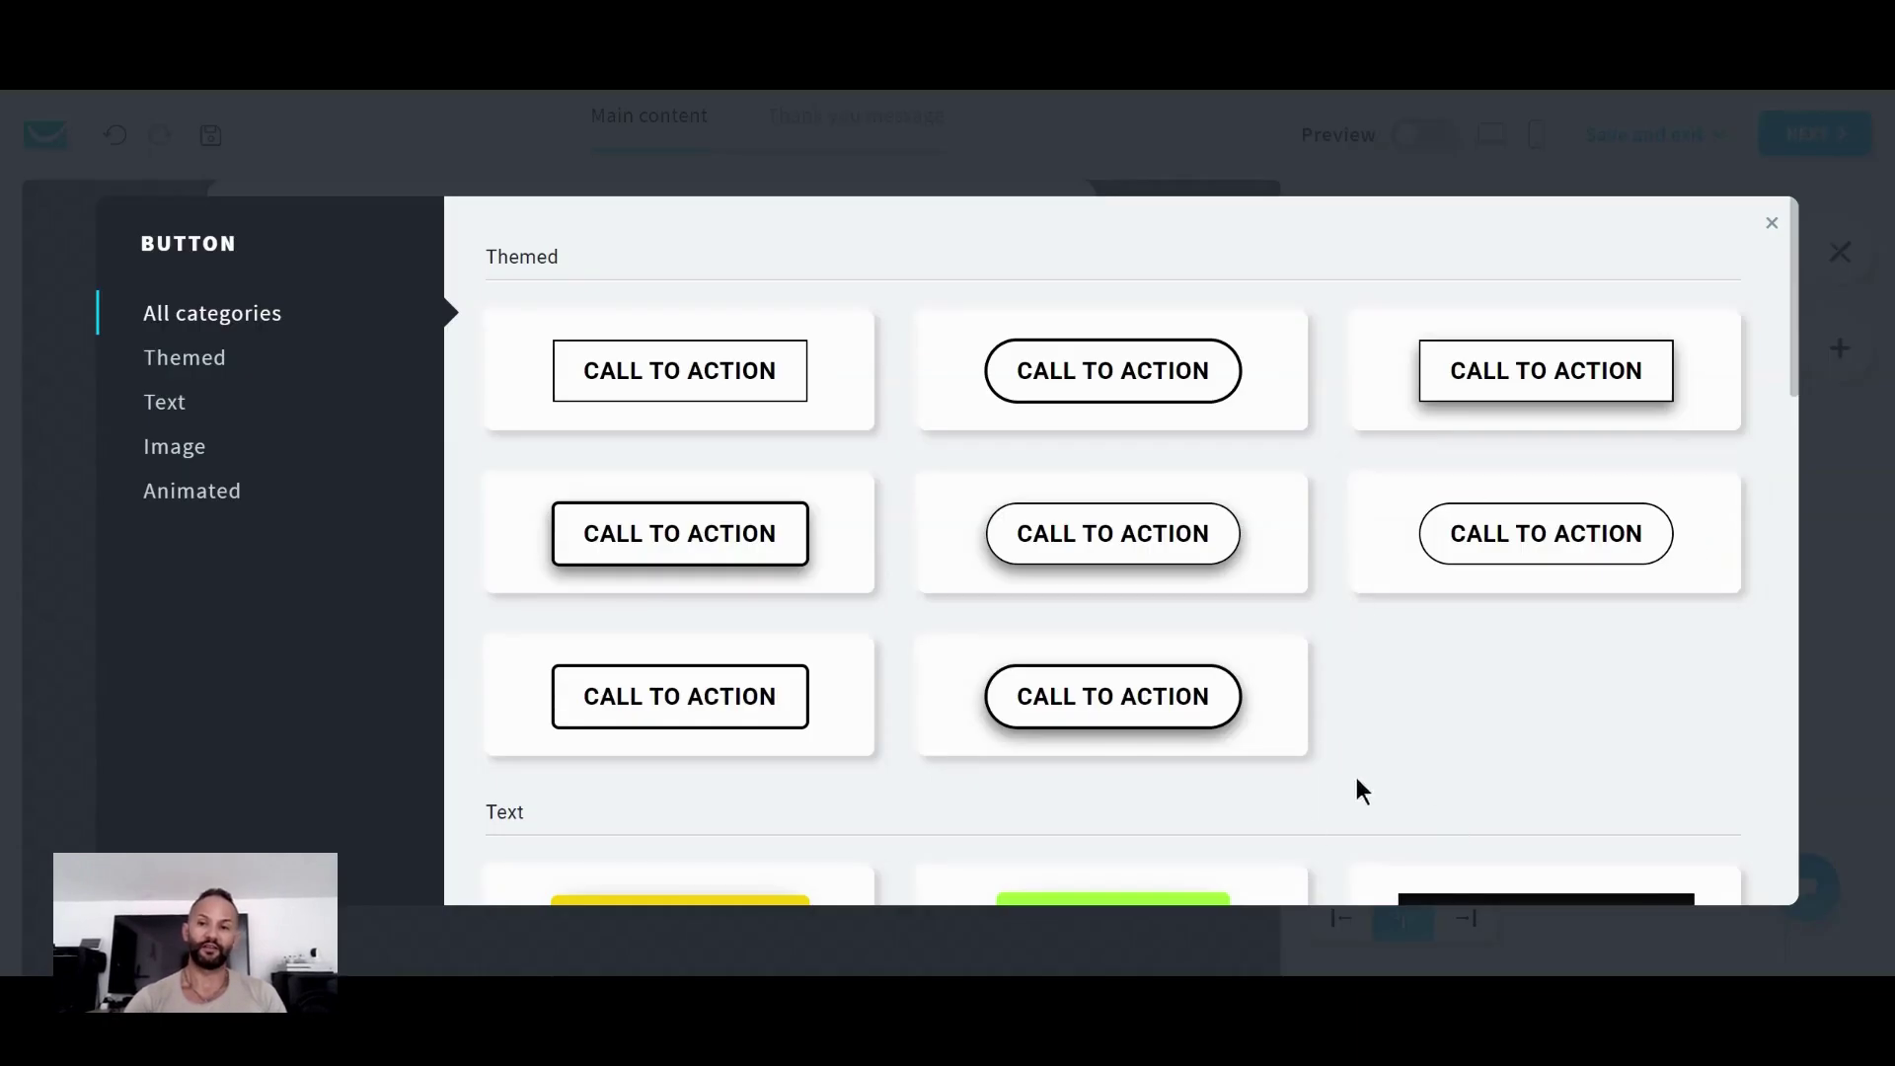
drag(1792, 365, 1806, 660)
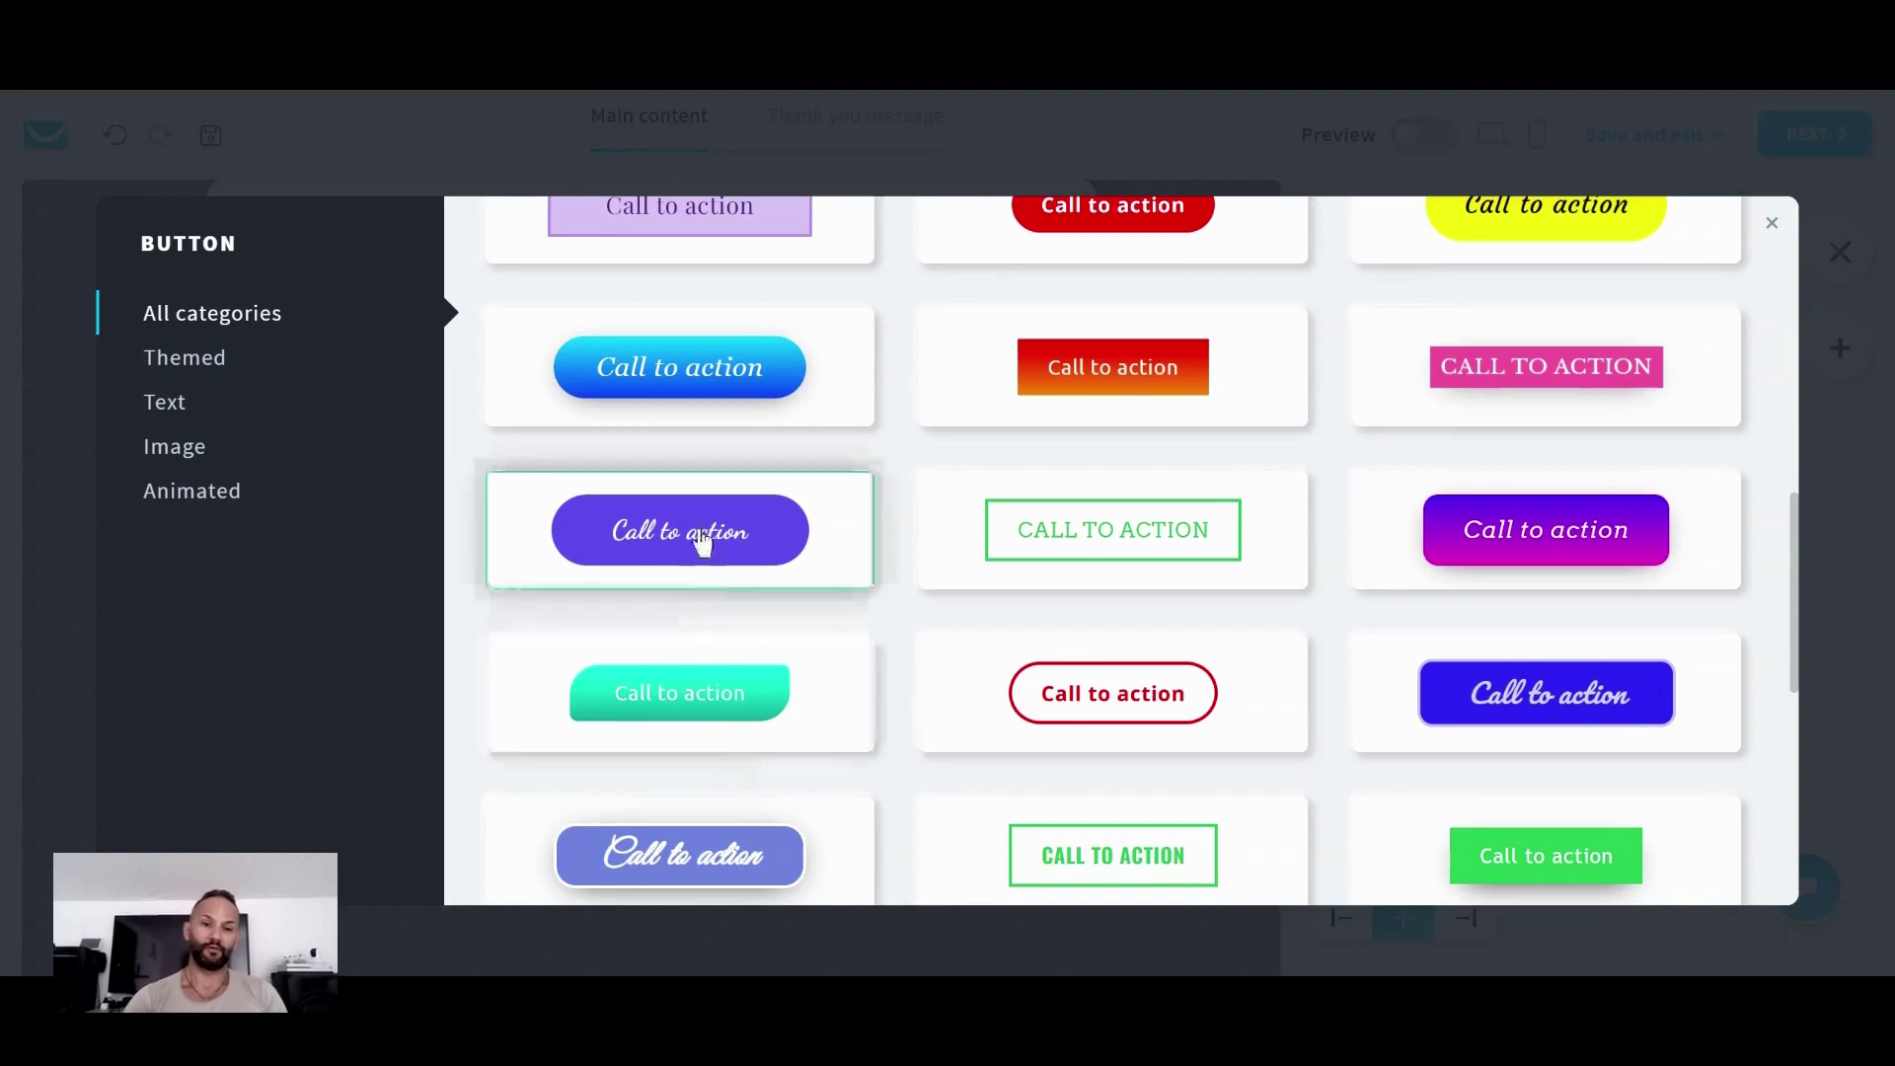
click(698, 709)
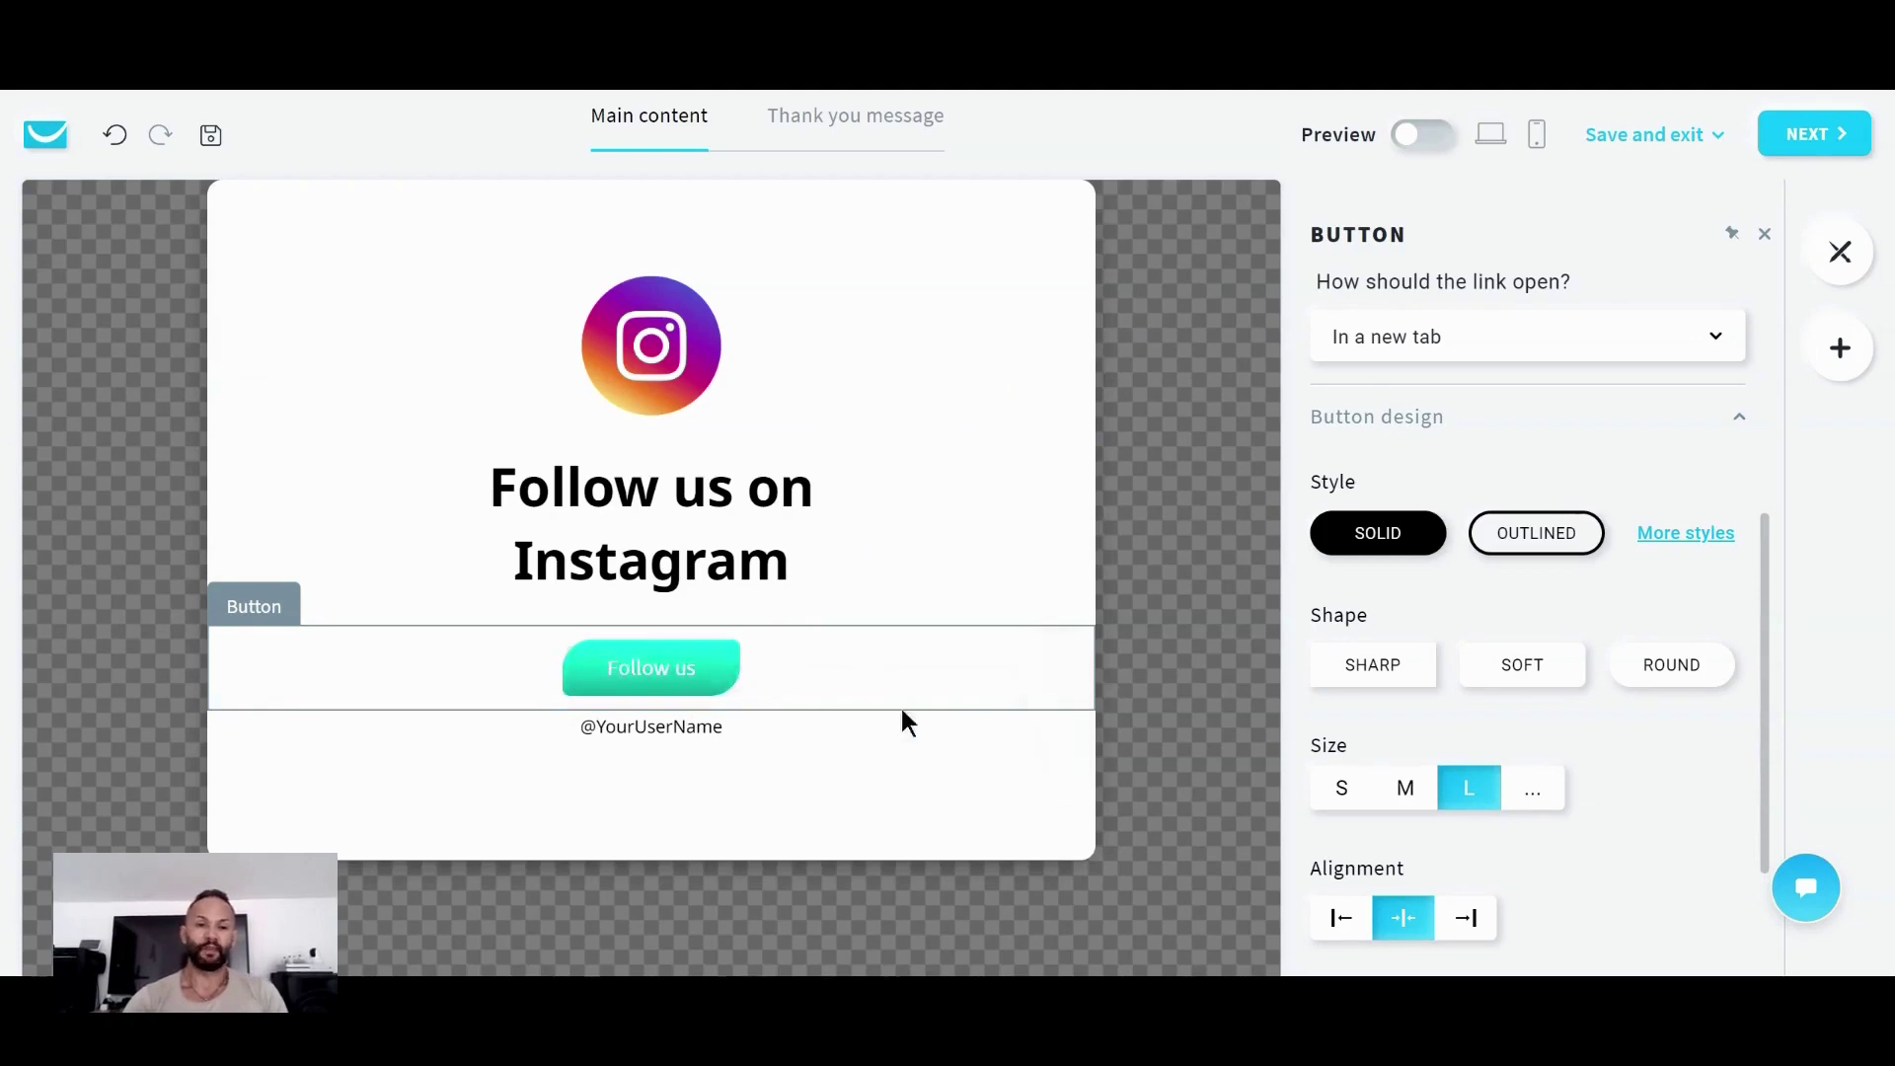
click(679, 735)
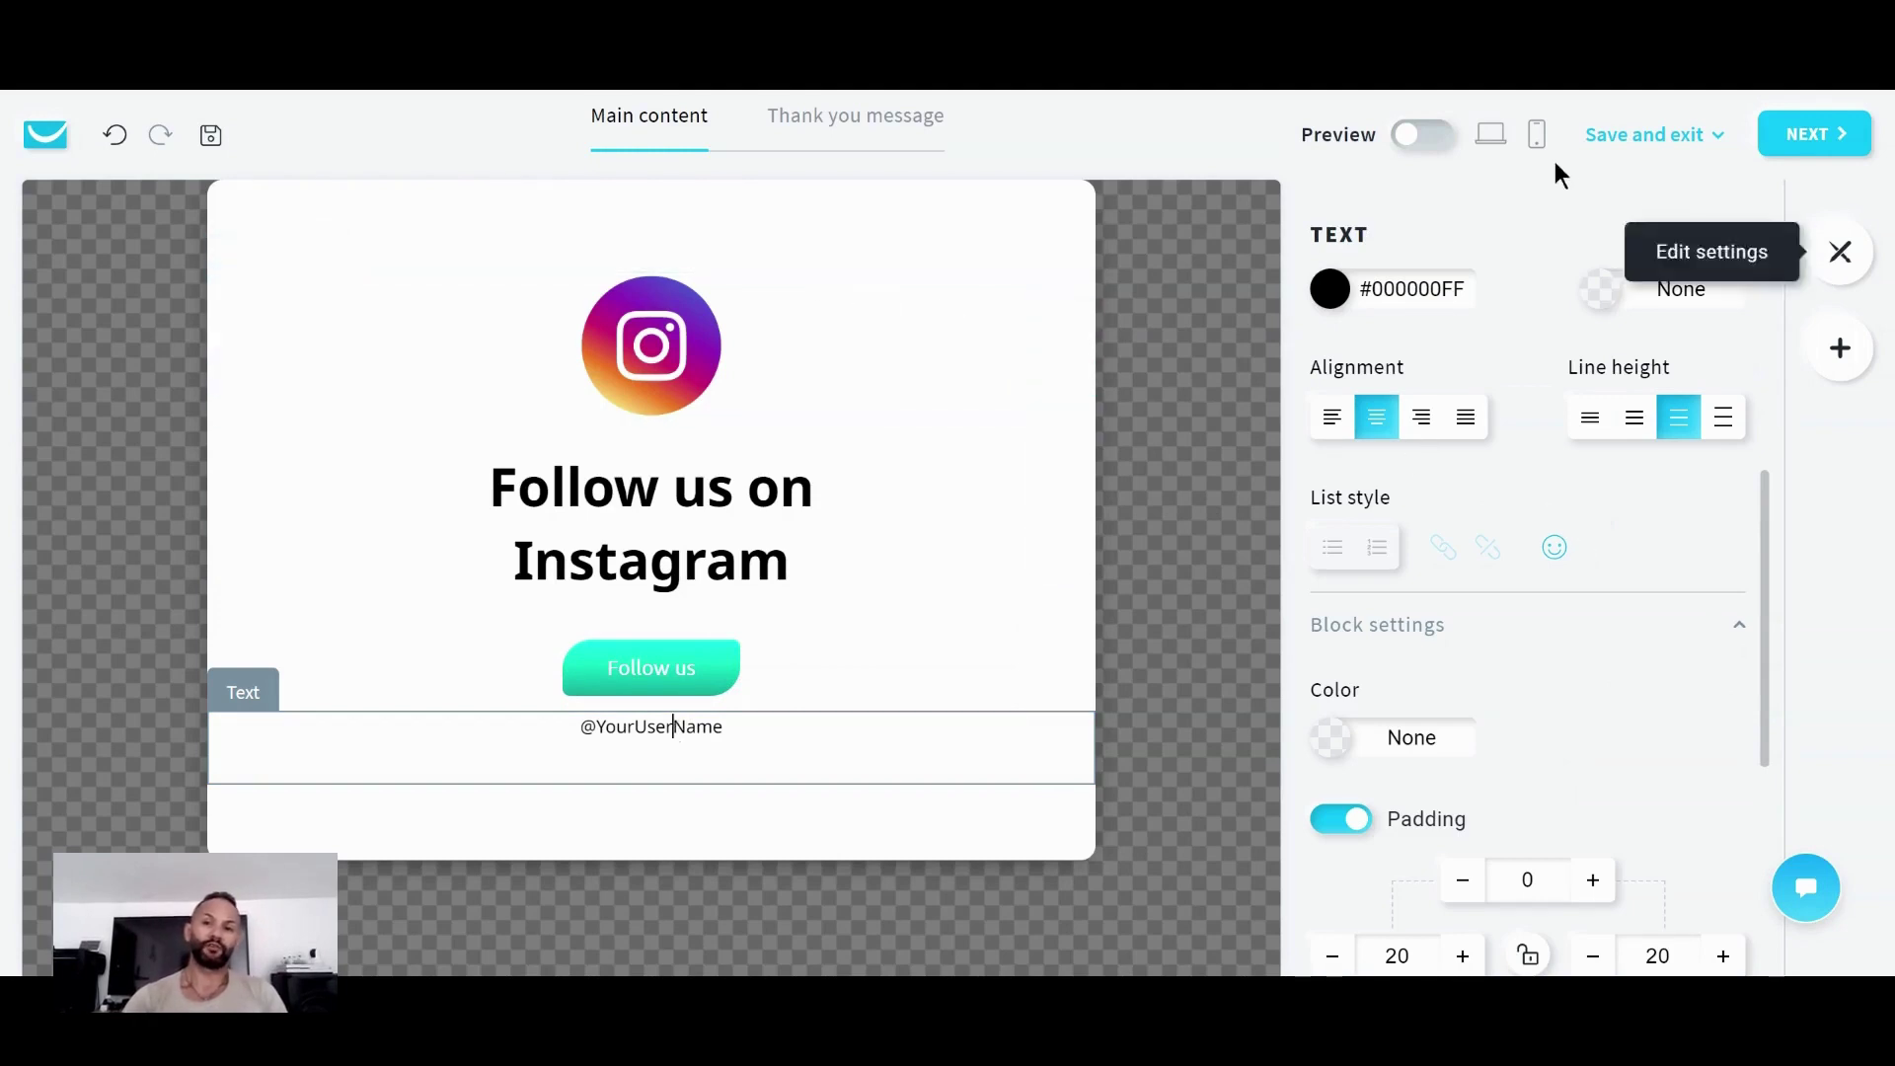
click(1424, 146)
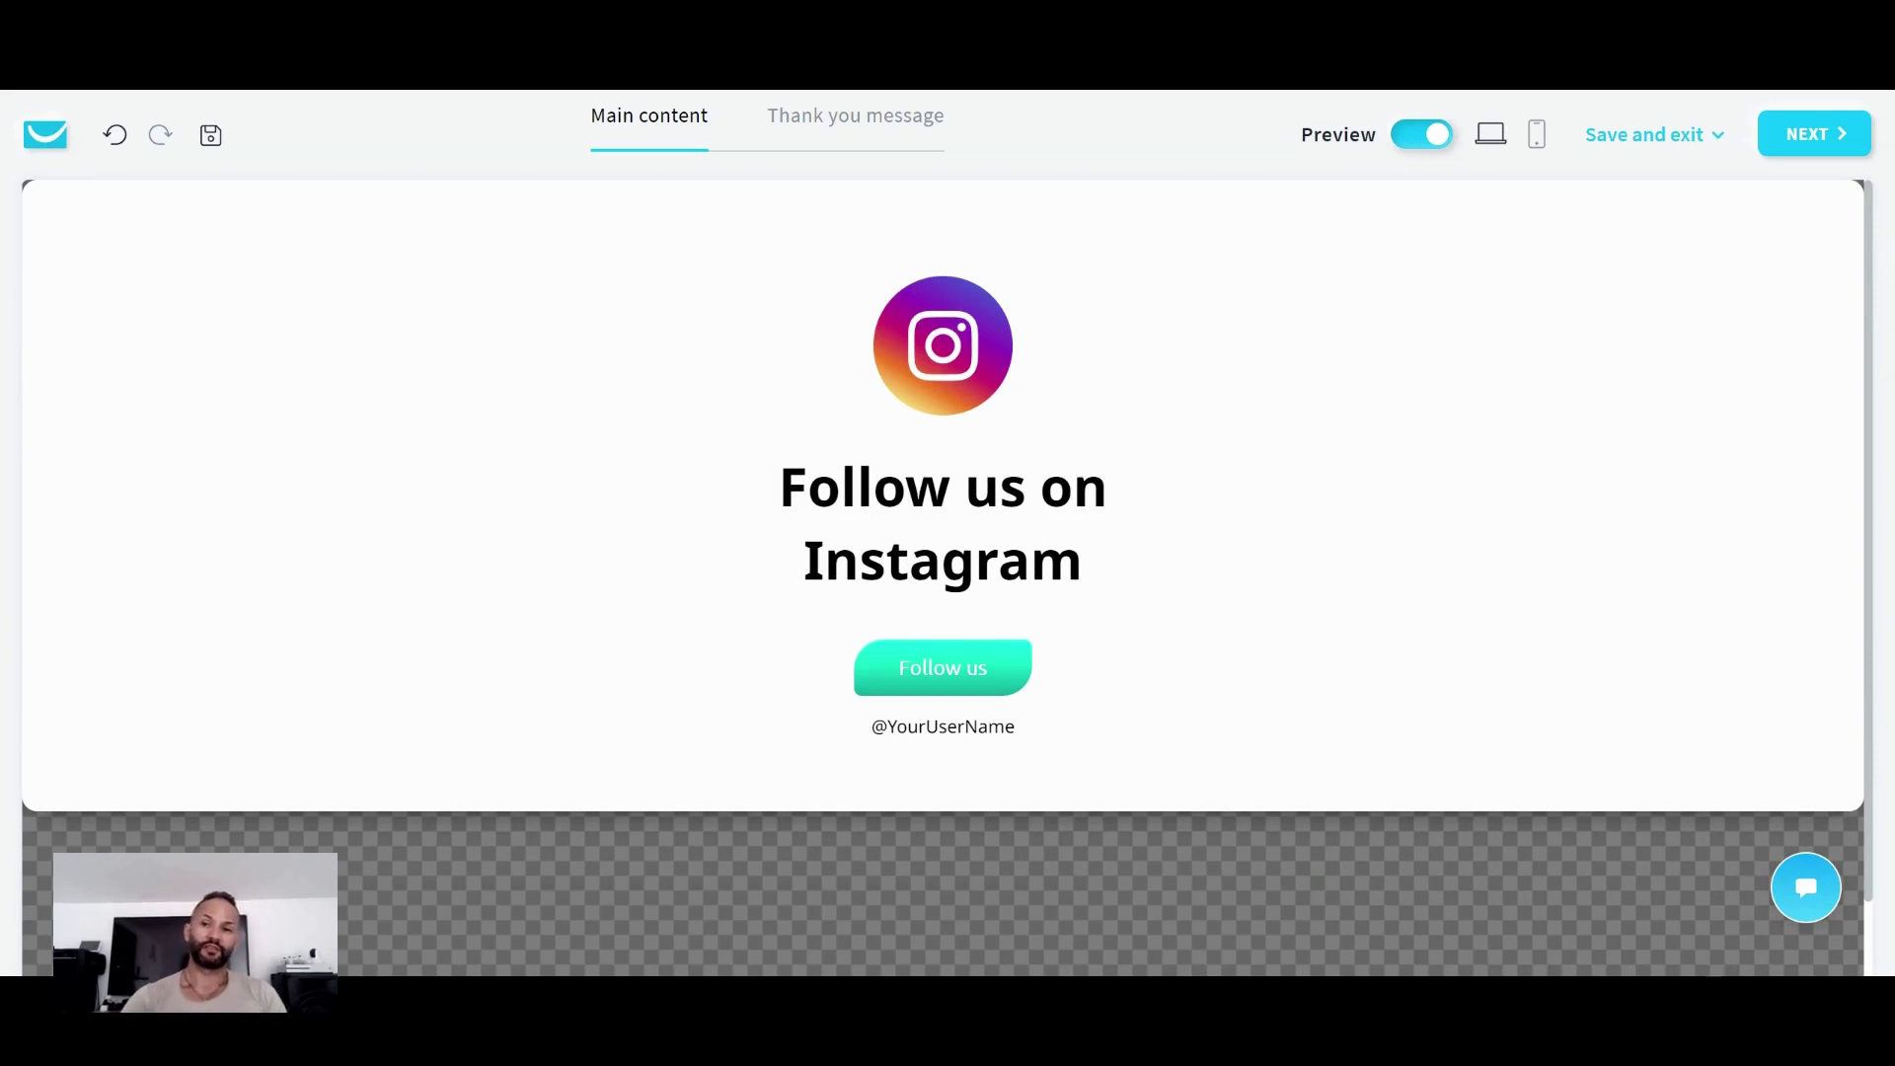
click(1808, 130)
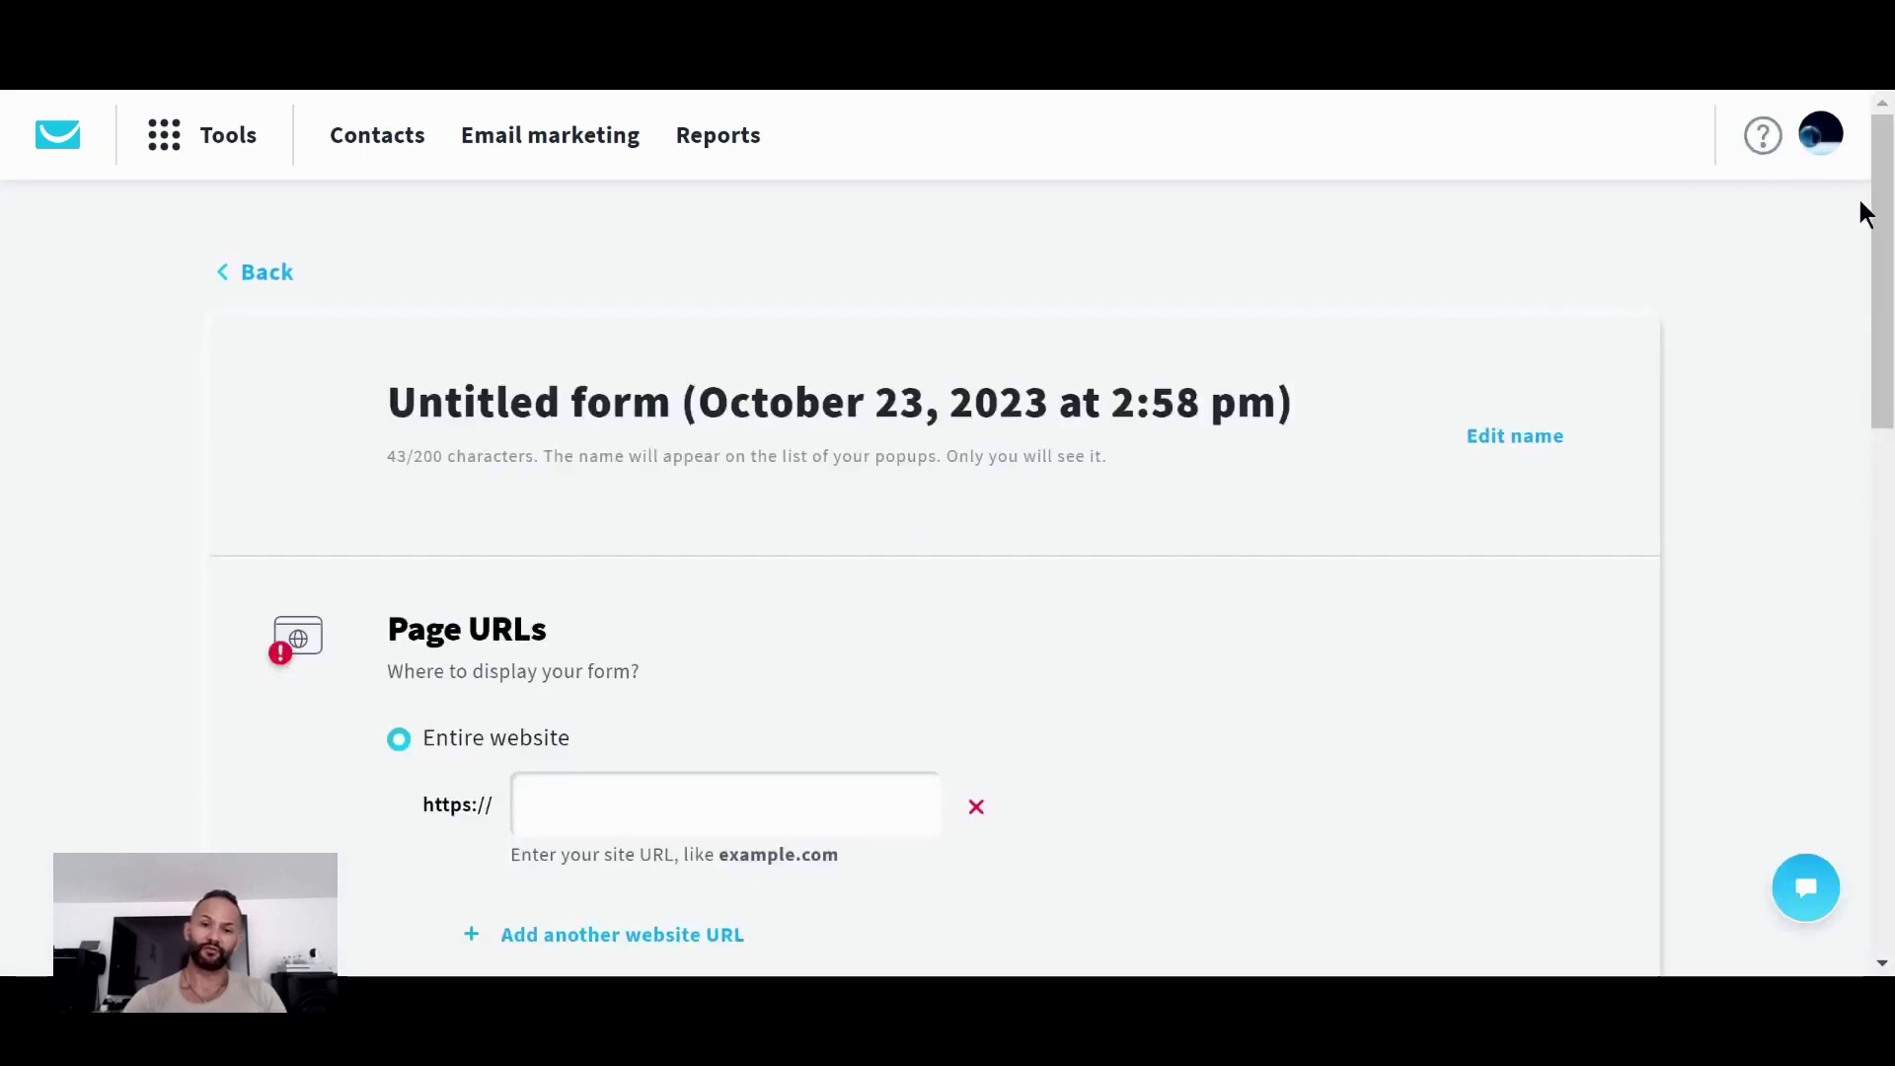
Set the form to display on specific pages, keeping the URL rule condition at "is"
drag(1878, 215, 1882, 373)
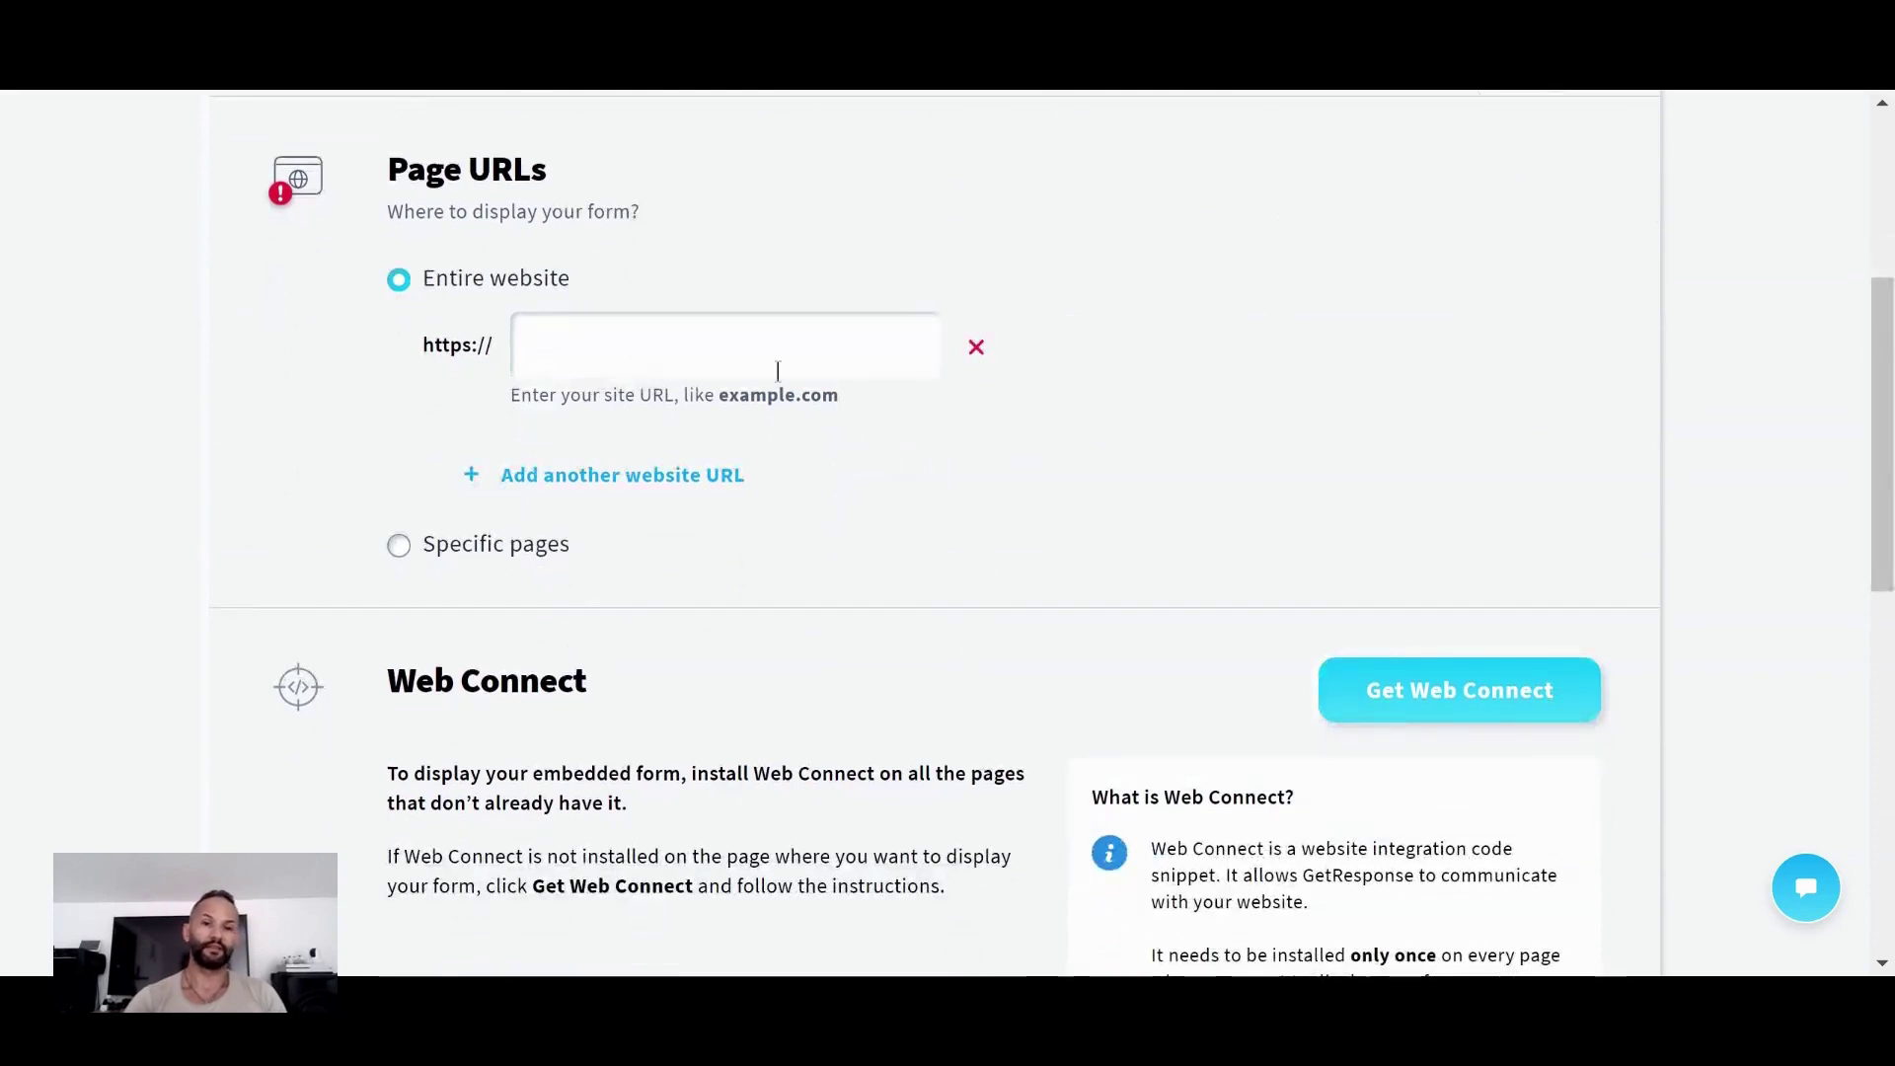
click(604, 353)
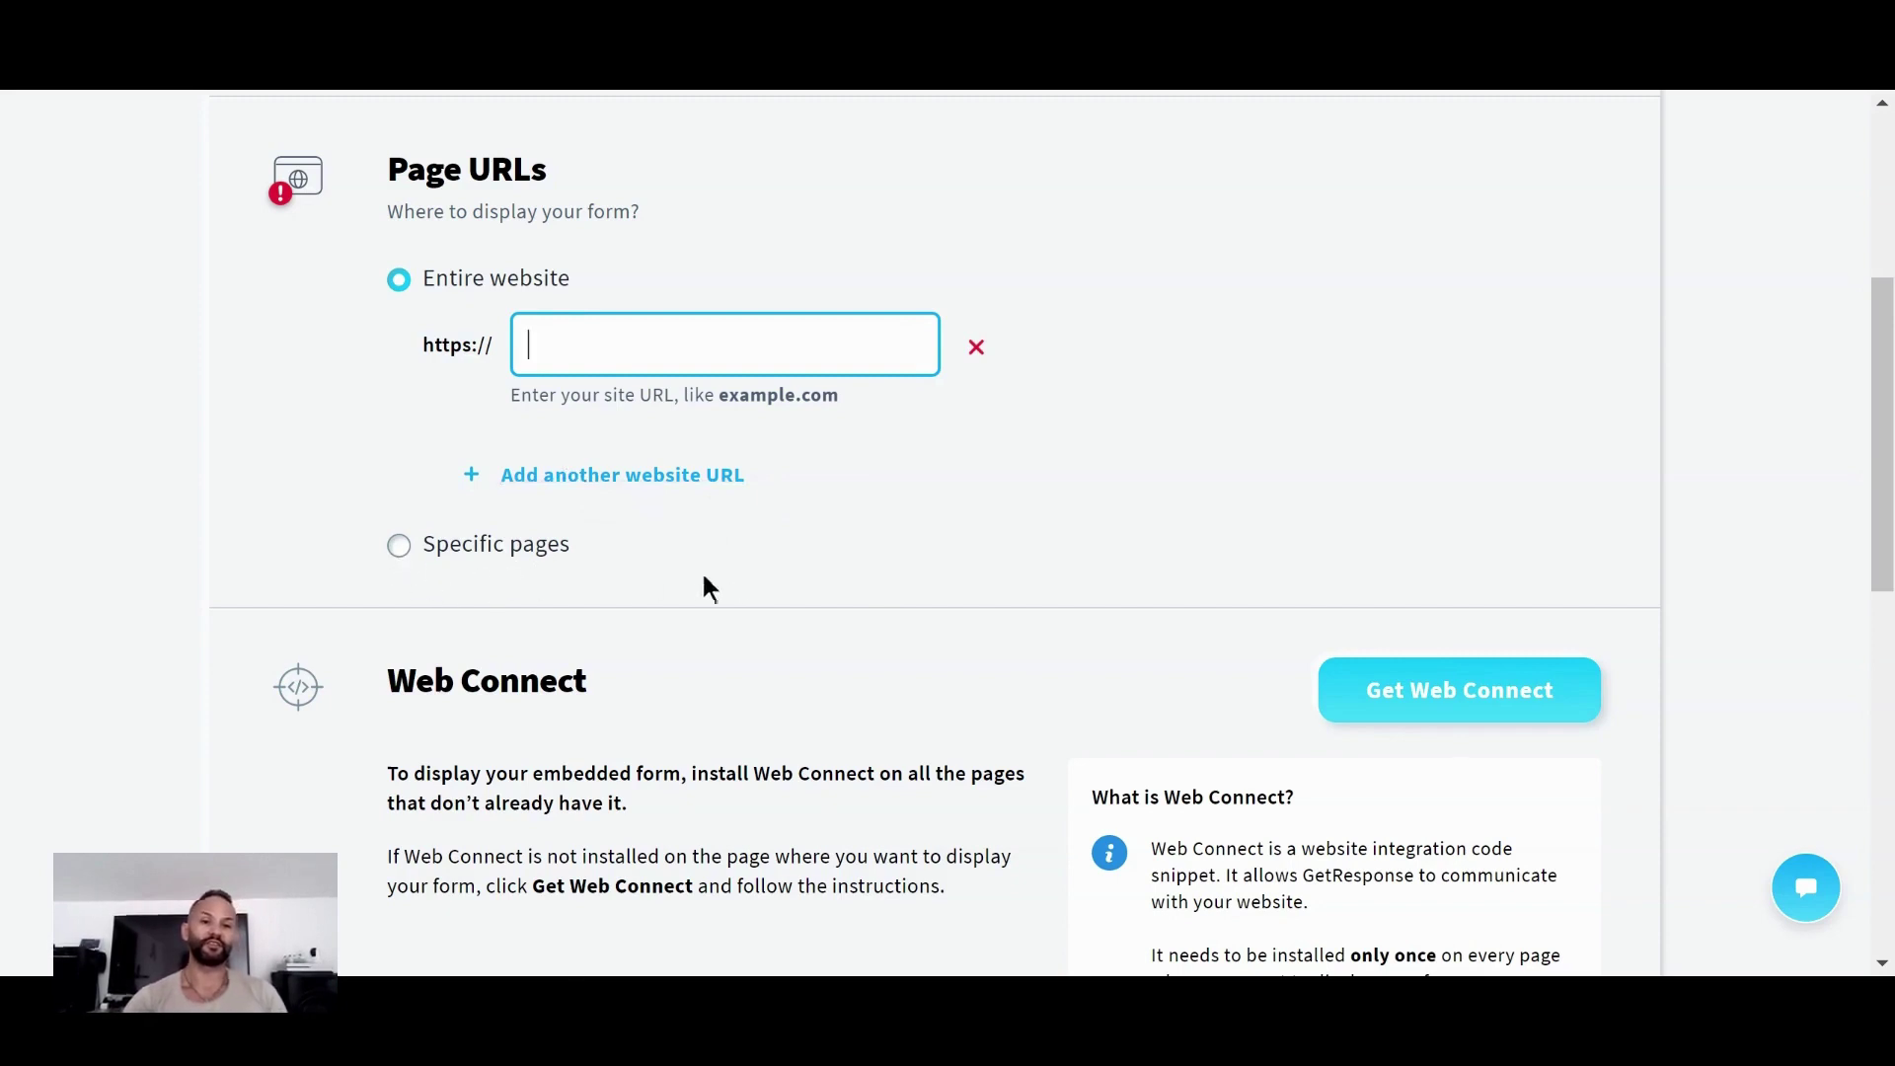
click(399, 546)
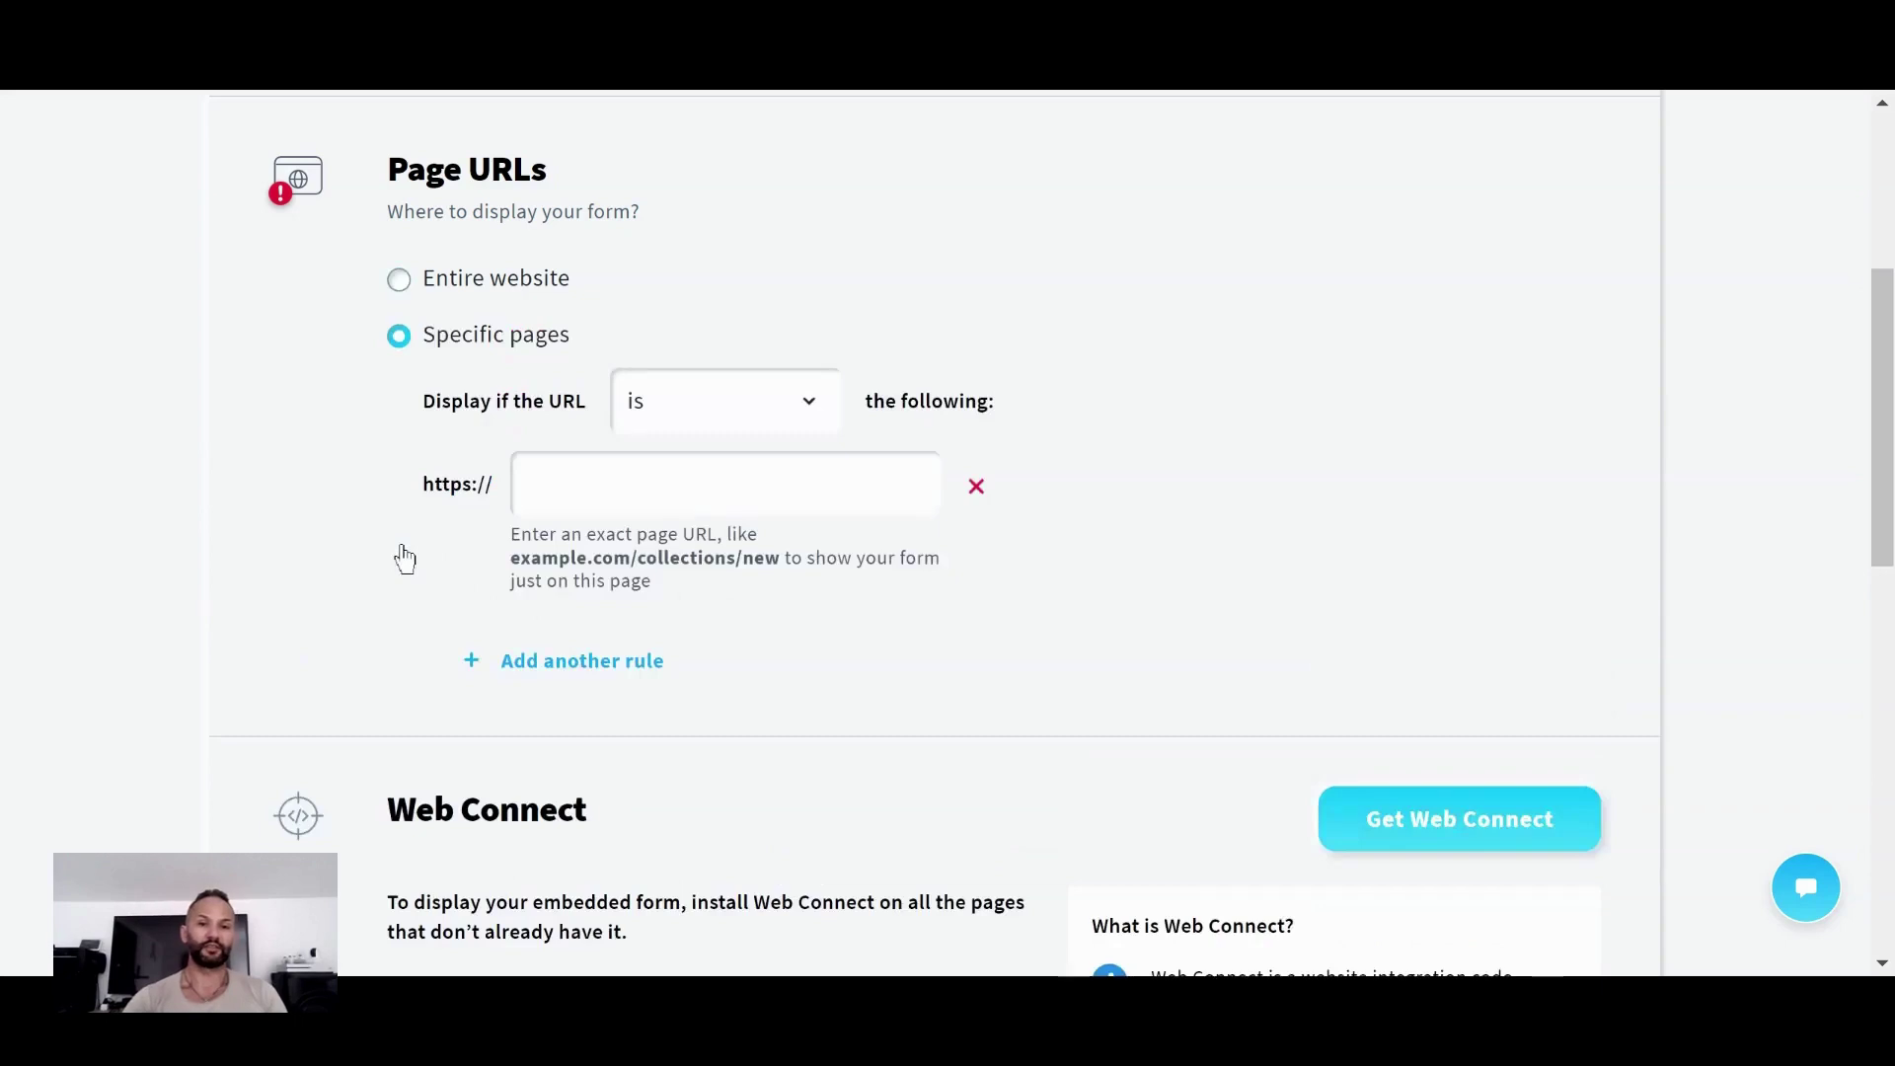
click(806, 418)
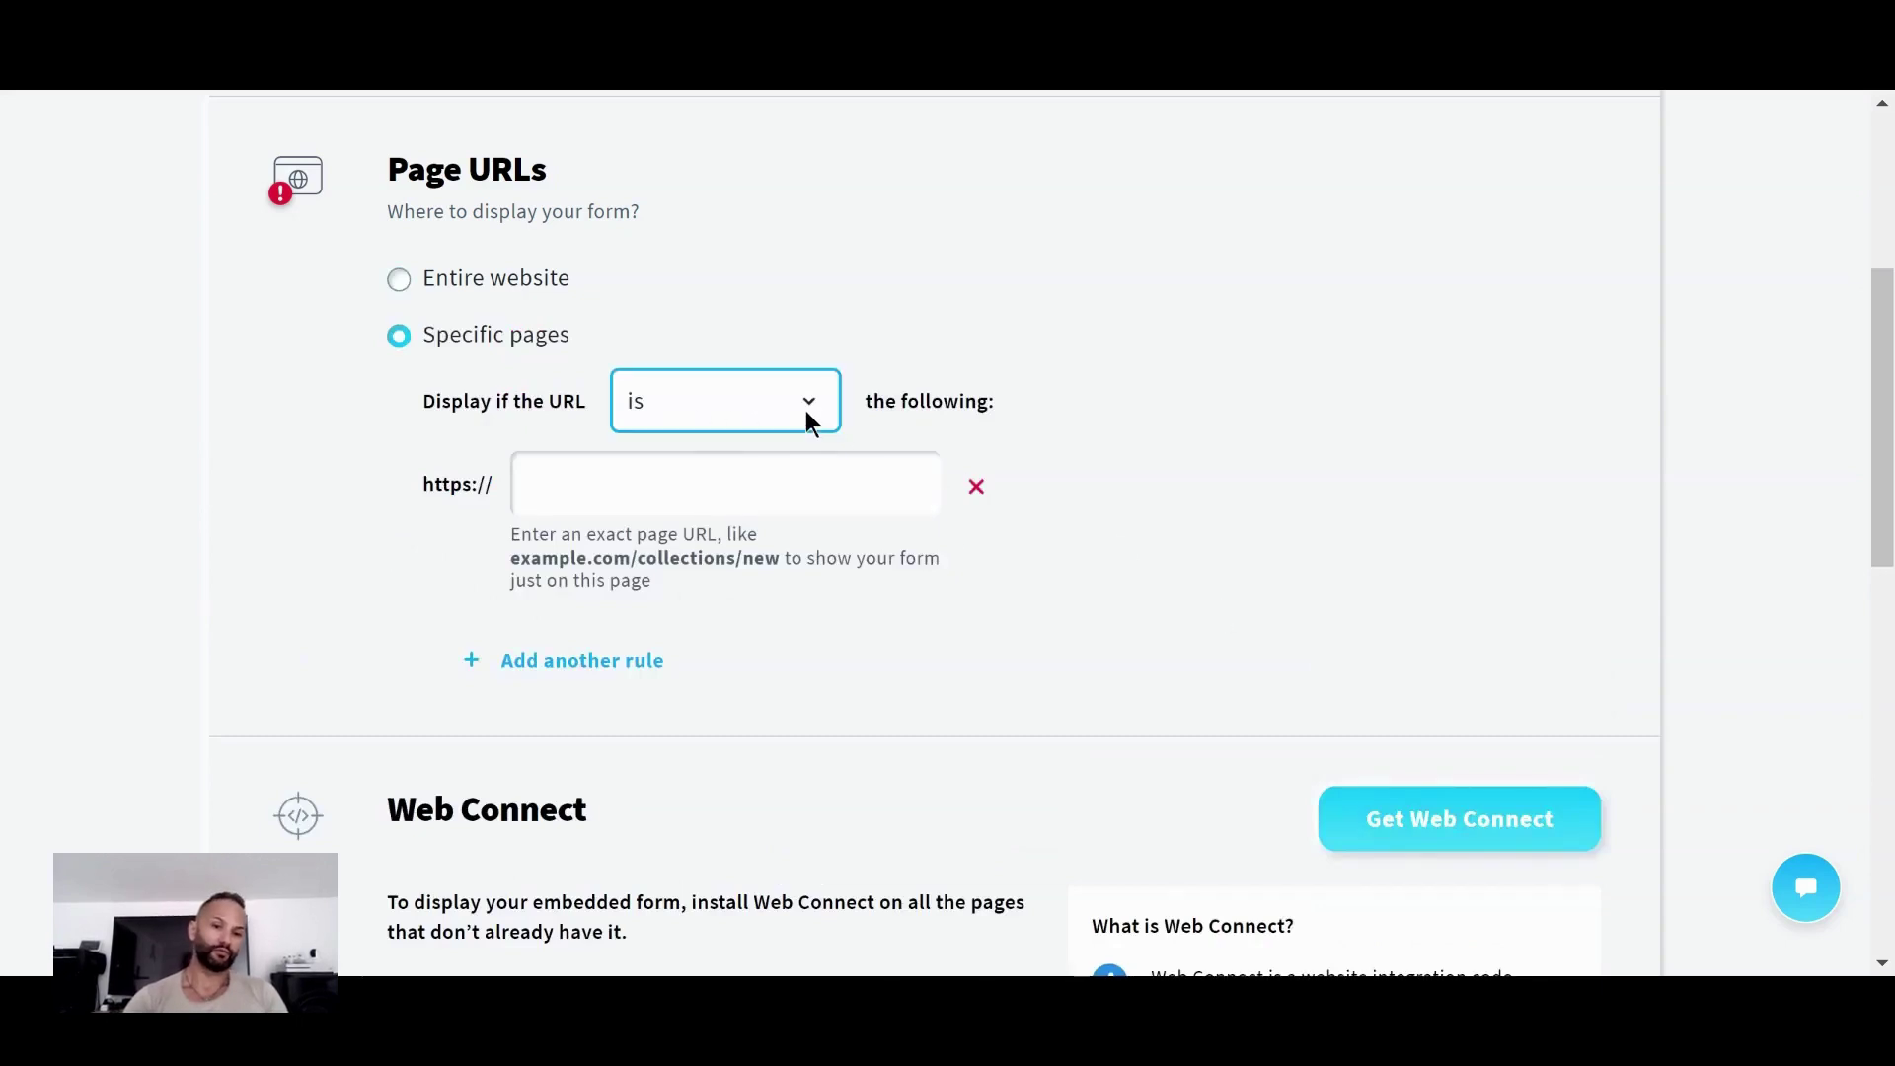
click(1028, 330)
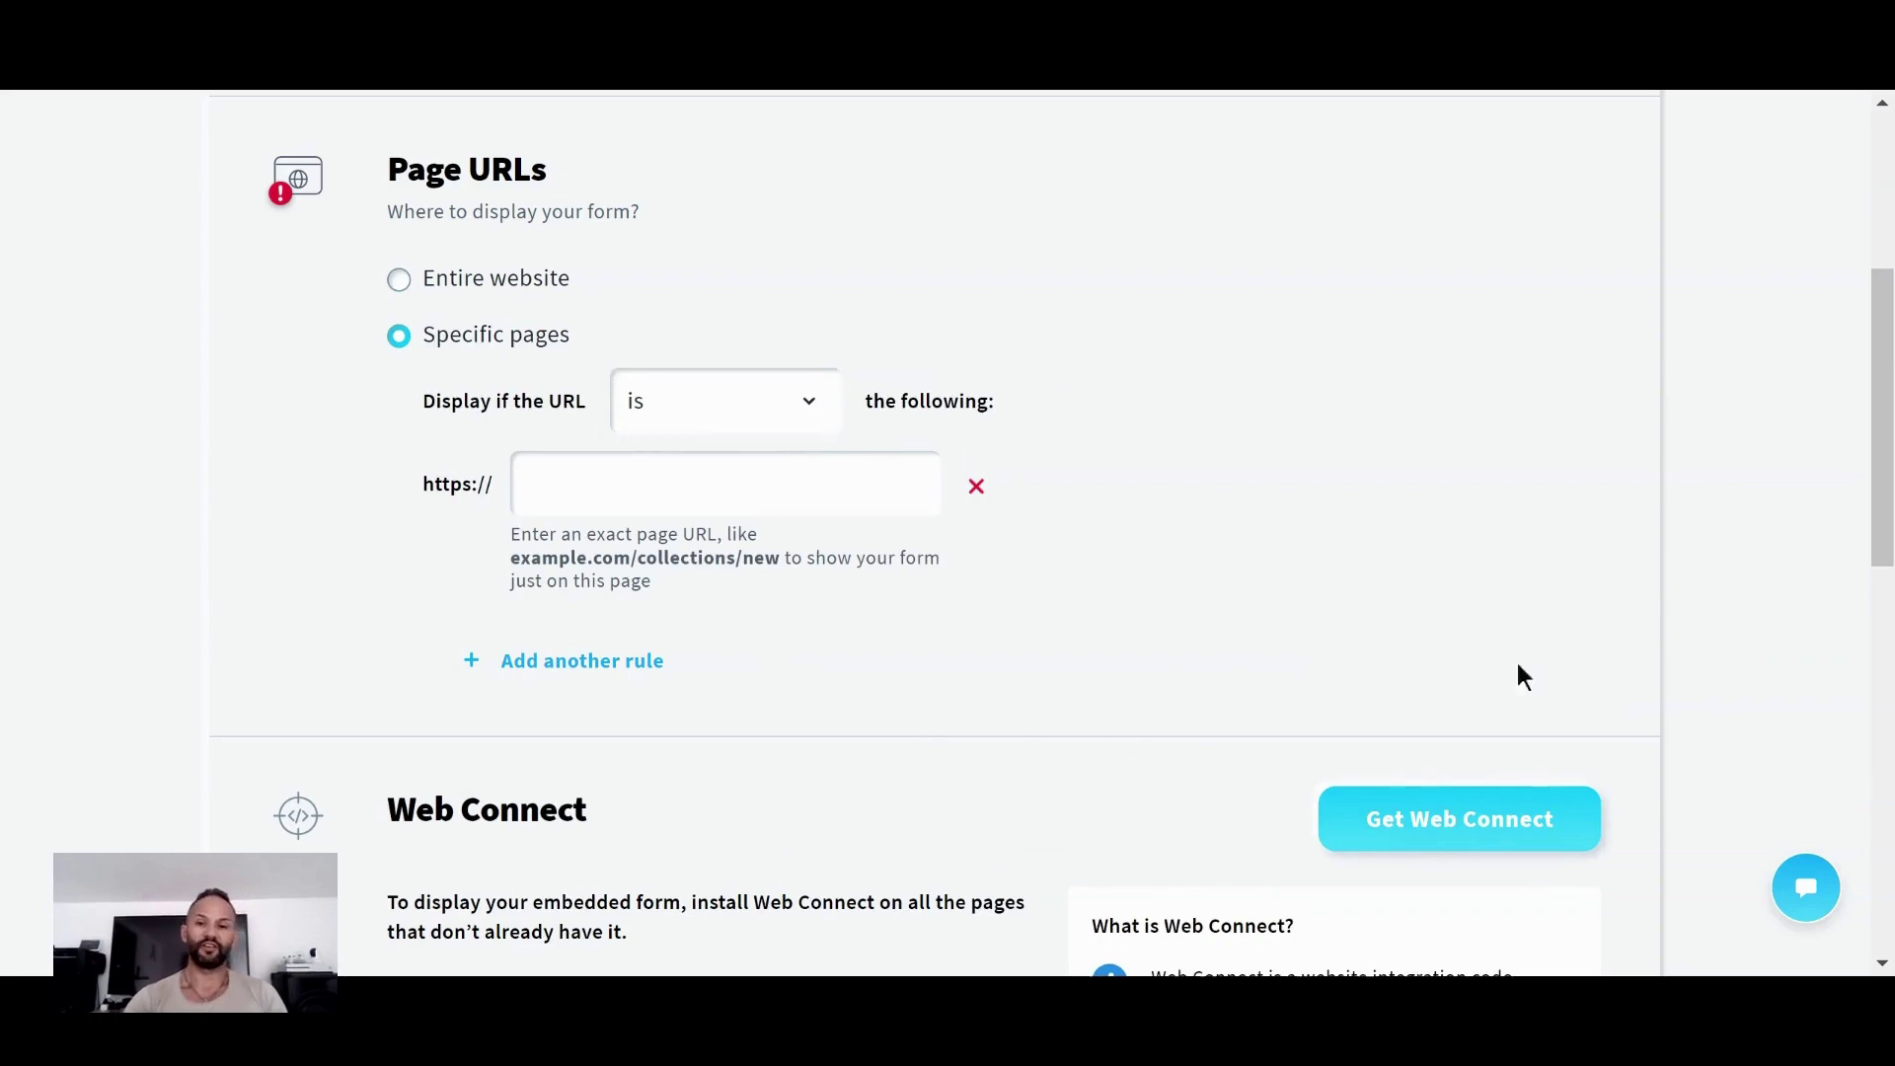
Examine the Web Connect instructions and the embedded form code, and return to the form's name section
drag(1874, 436, 1877, 592)
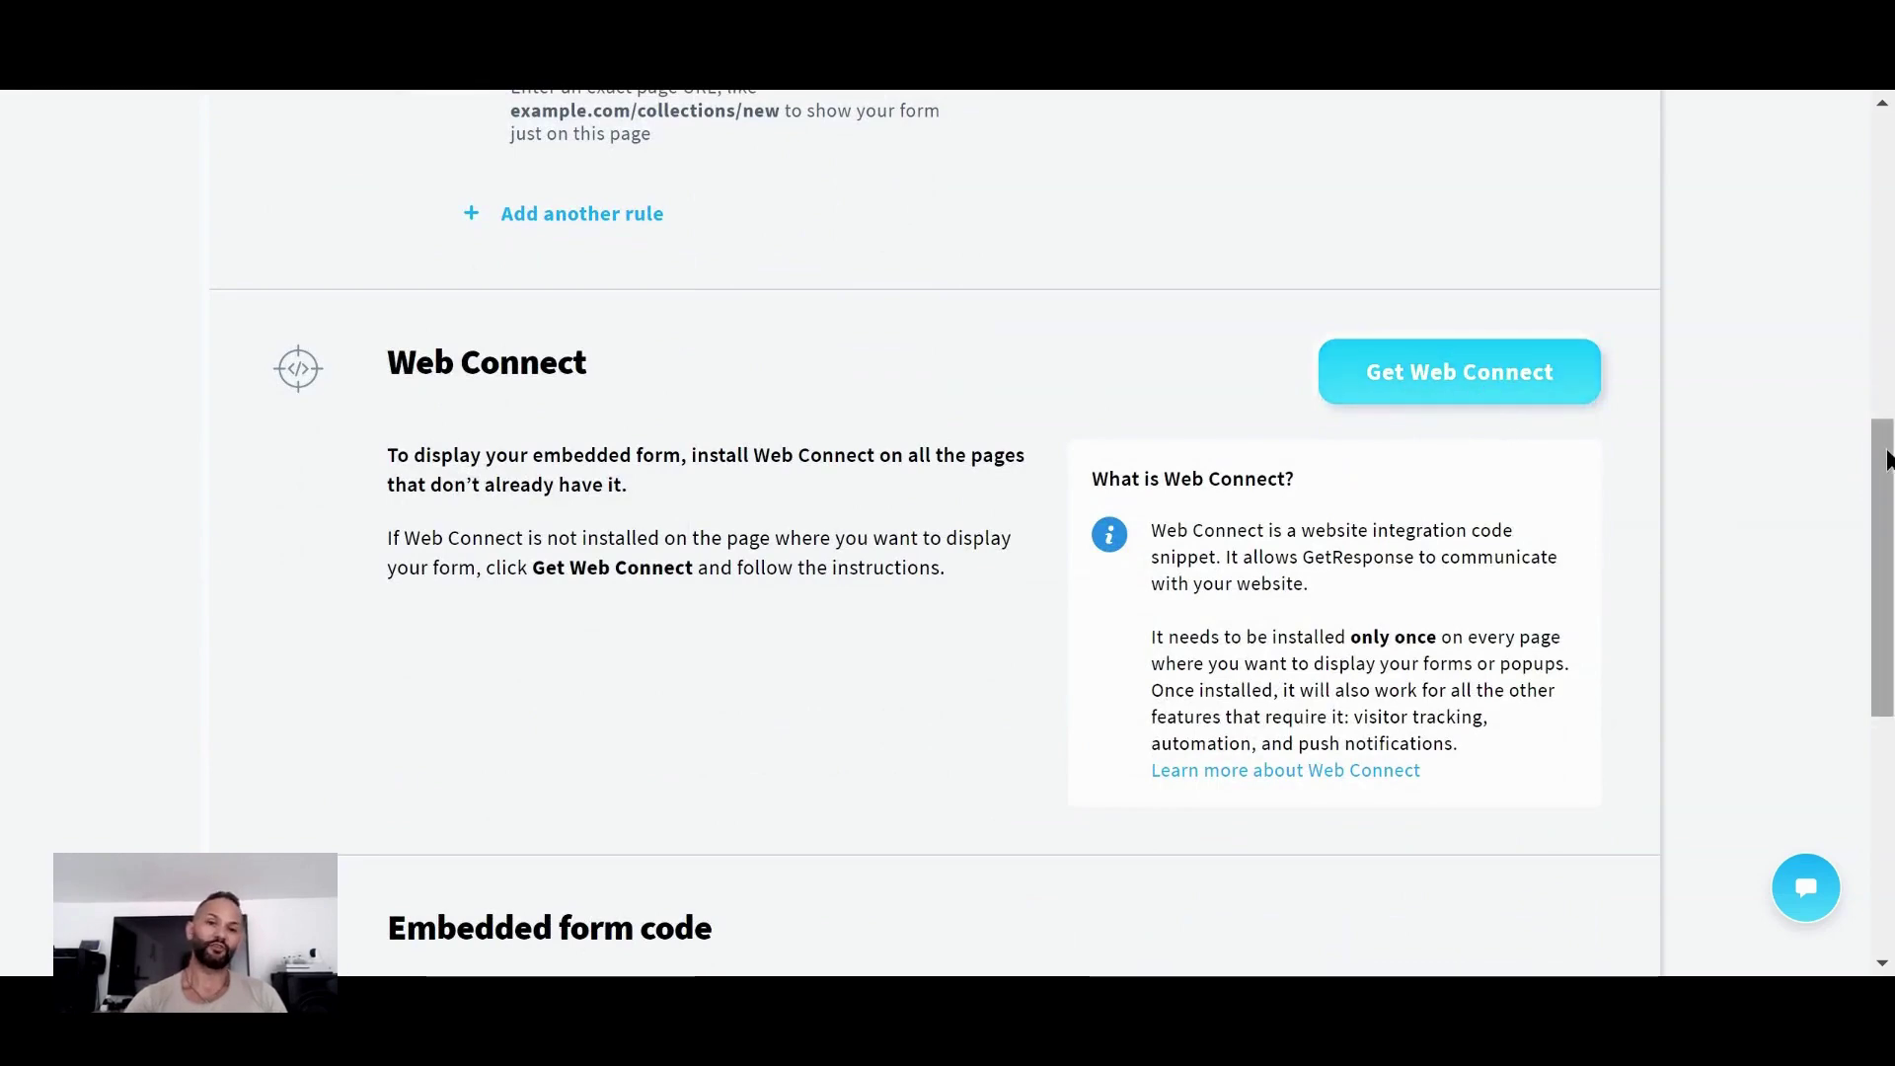
drag(1878, 461, 1887, 635)
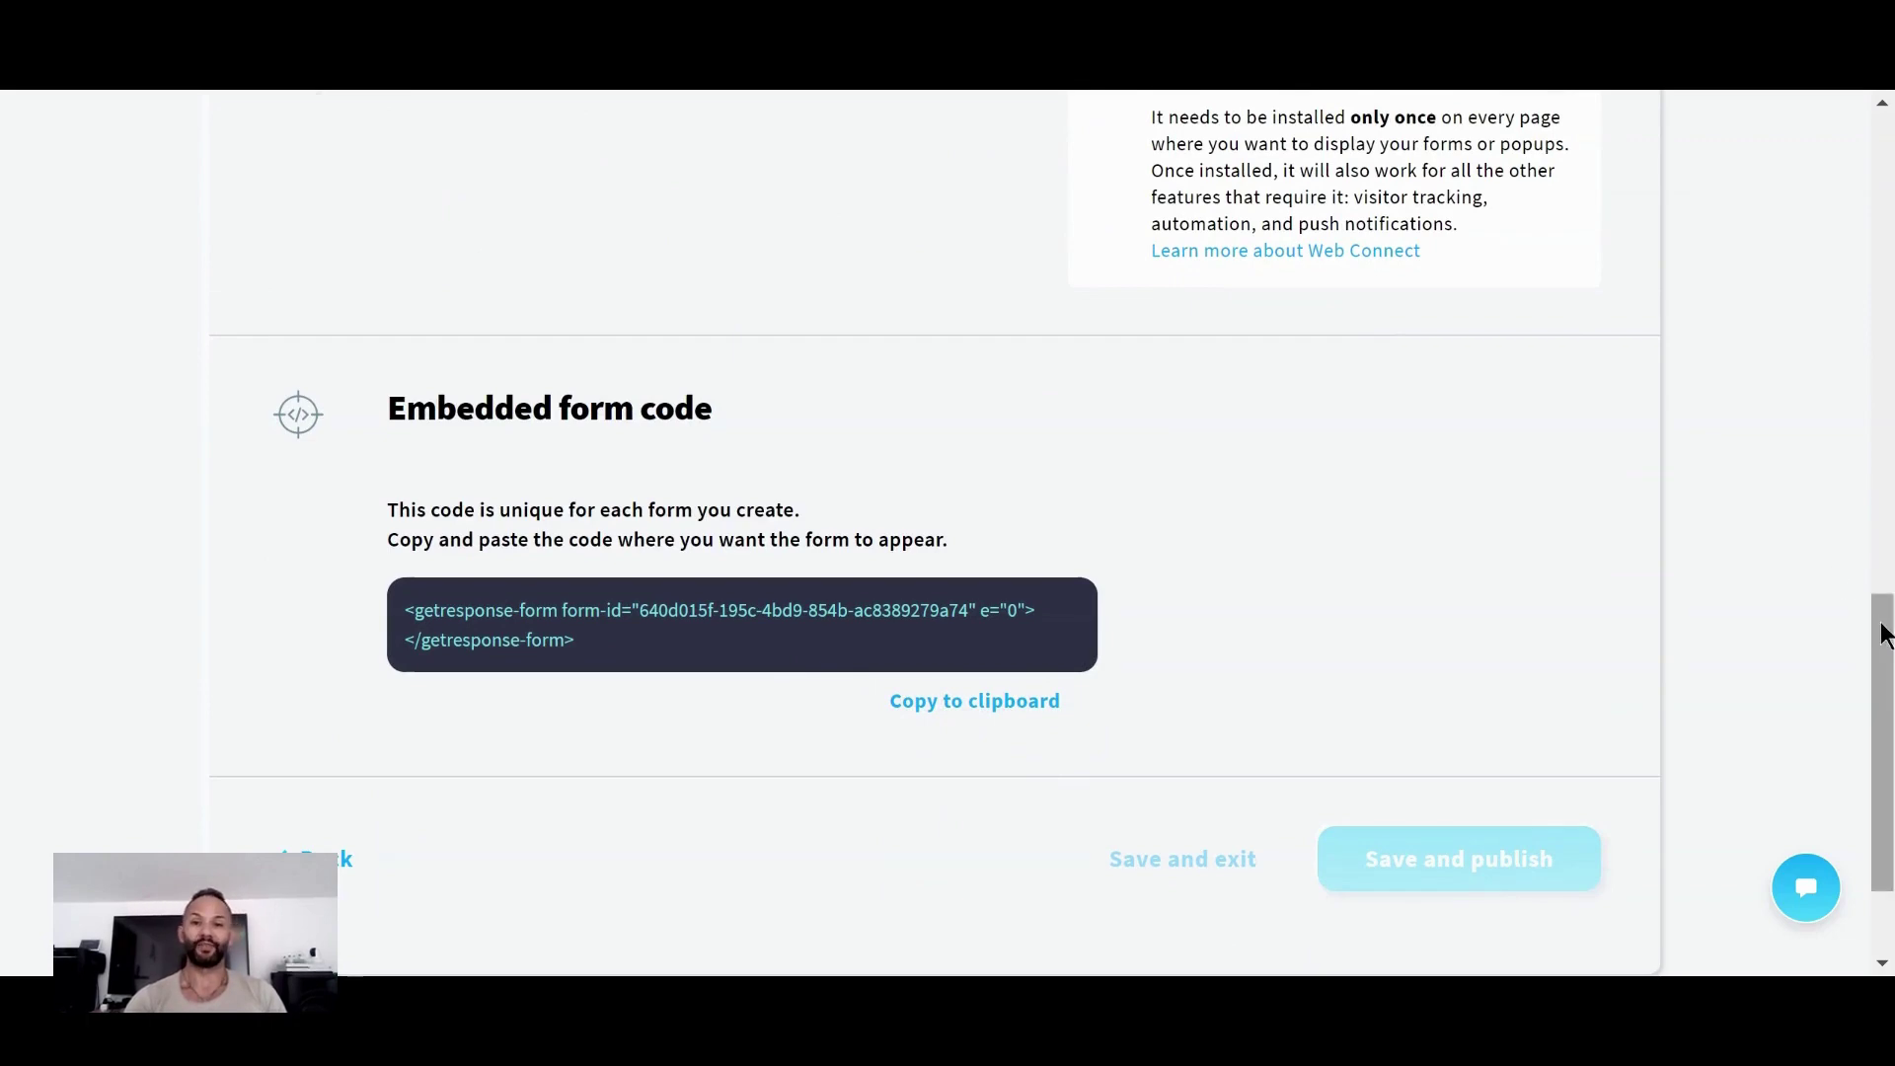
drag(1880, 623, 1880, 138)
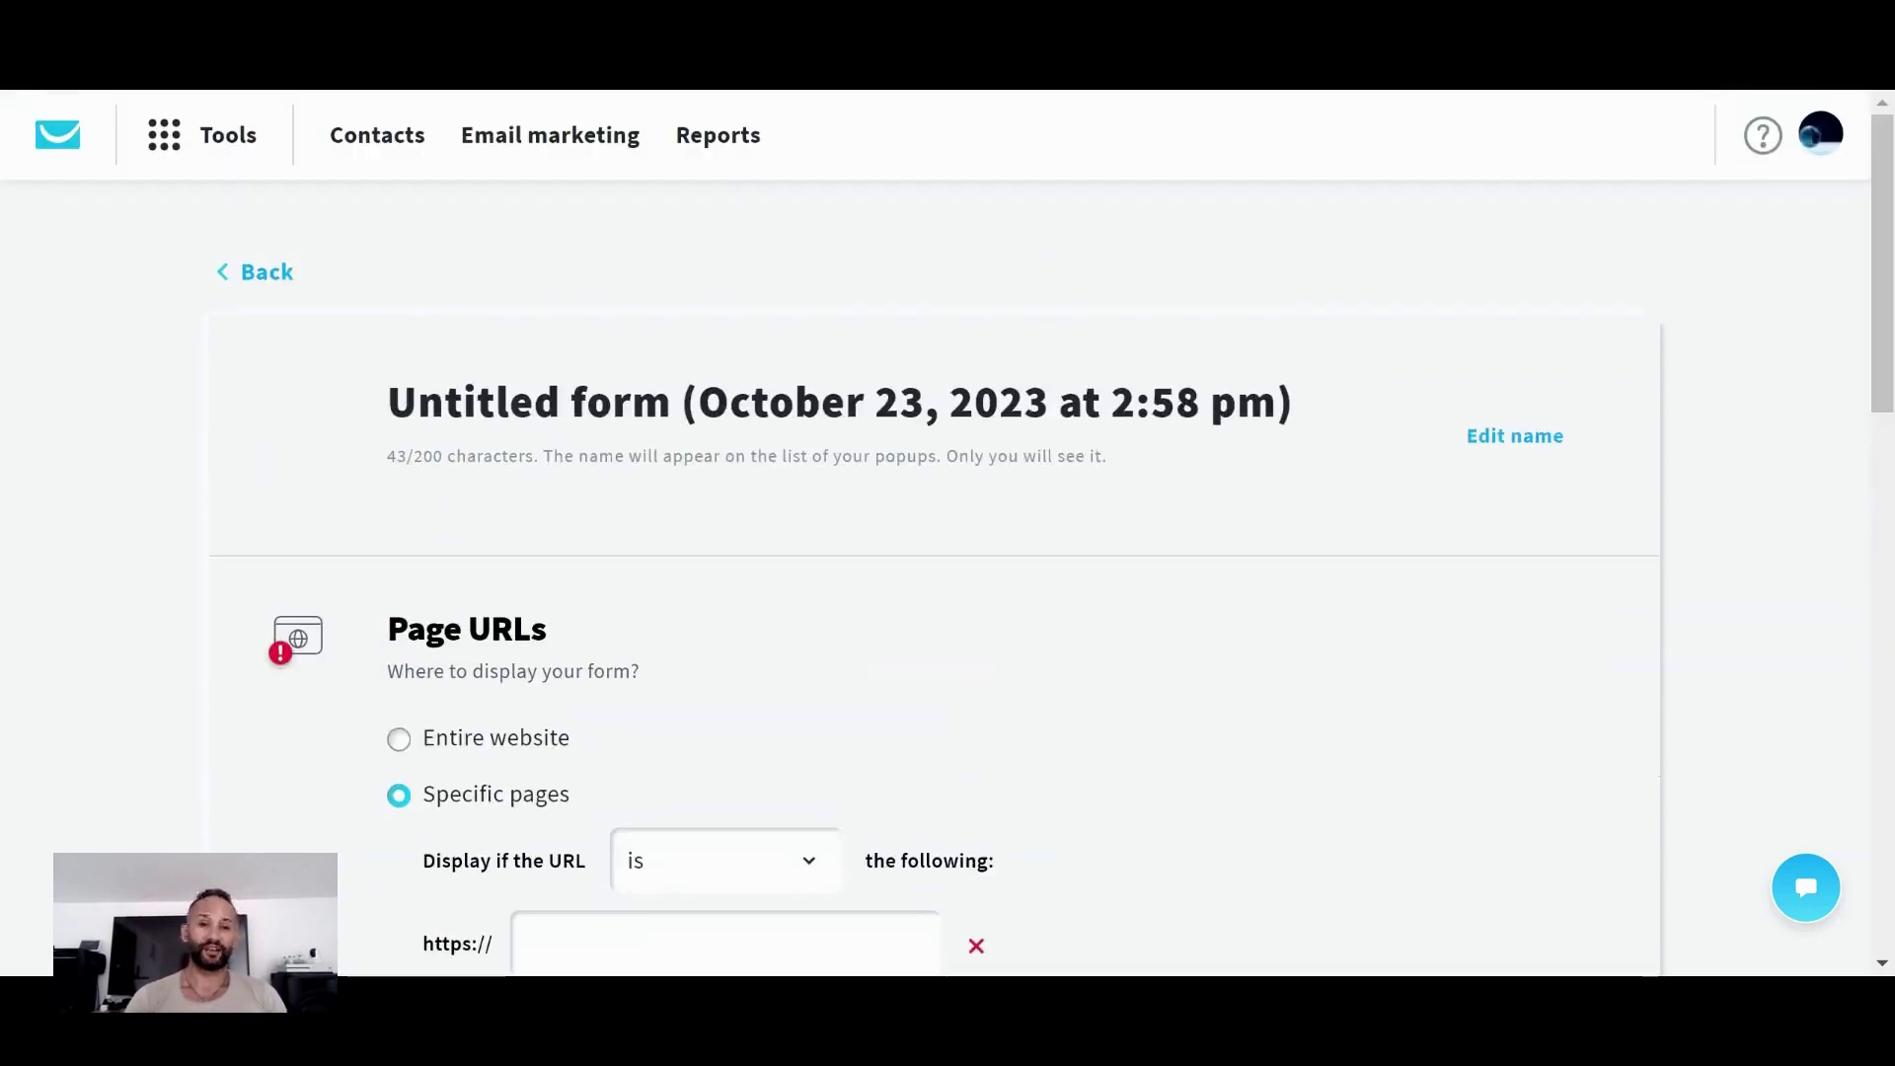